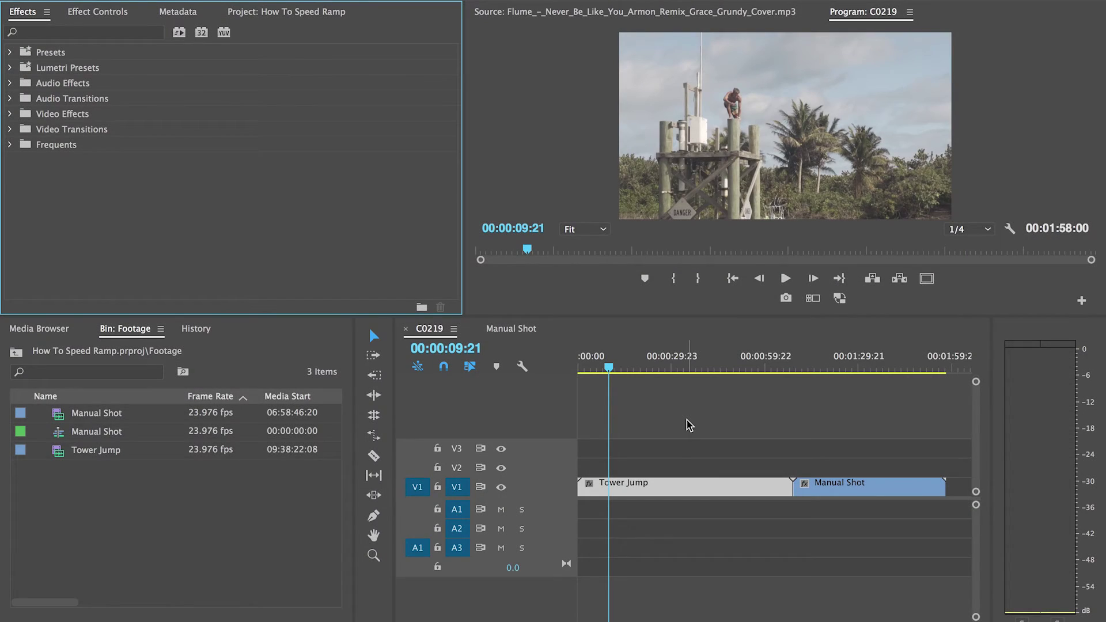
Step: Deselect Tower Jump, rewind the playhead to 00:00:00:00, and expand the V1 track to show thumbnails
click(688, 424)
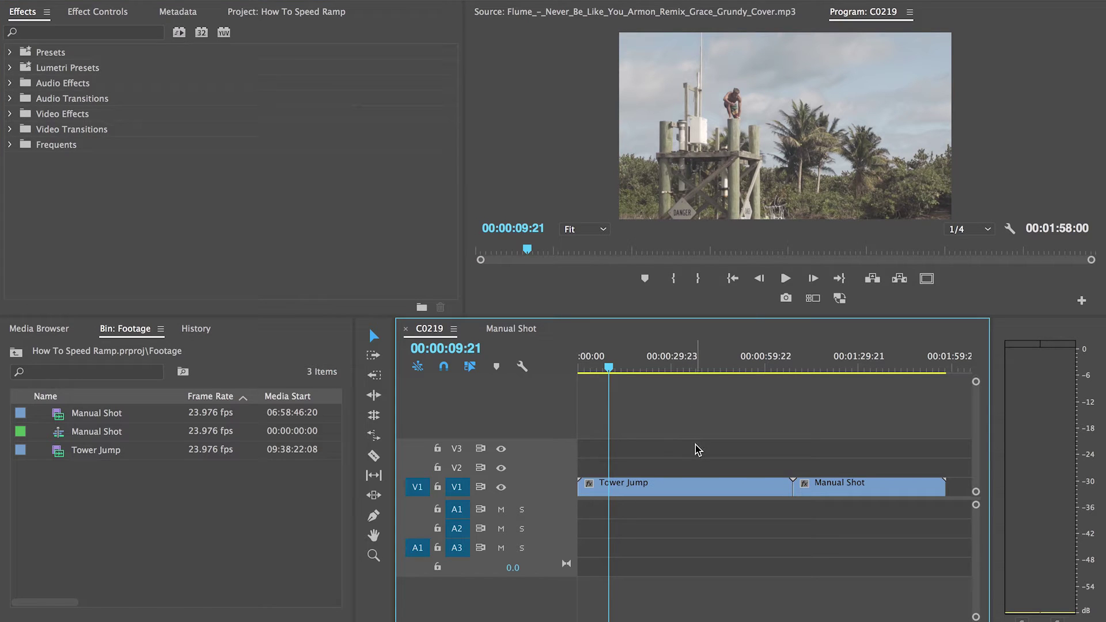
click(695, 445)
drag(611, 364, 551, 361)
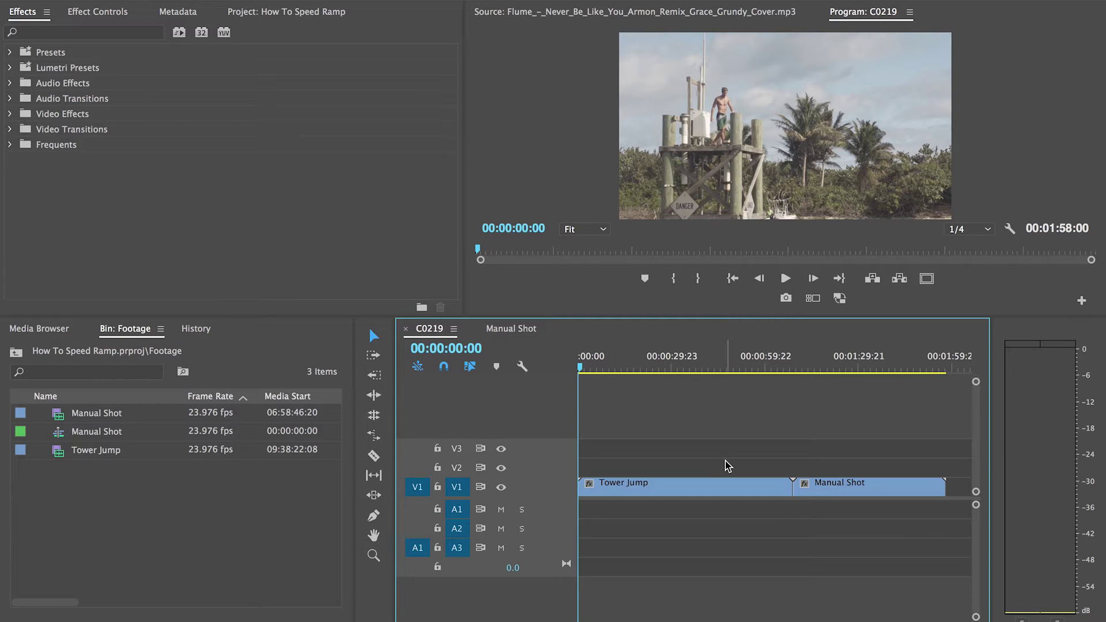
scroll(545, 496, down, 1)
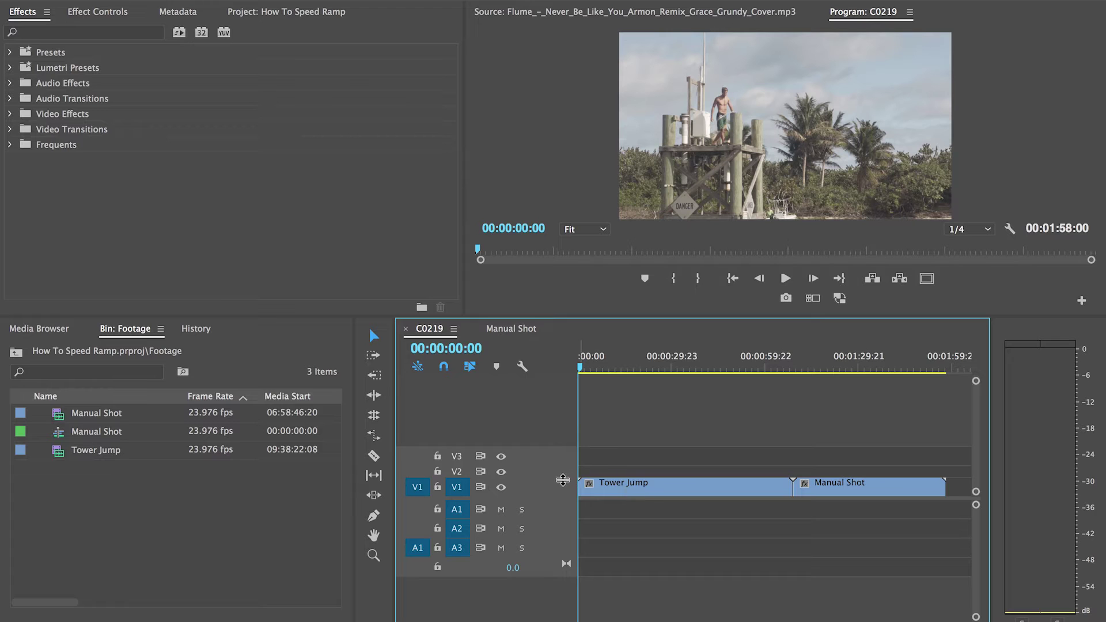
double_click(562, 482)
Step: Razor Tower Jump where the jump begins and set the second part to 400% speed
key(c)
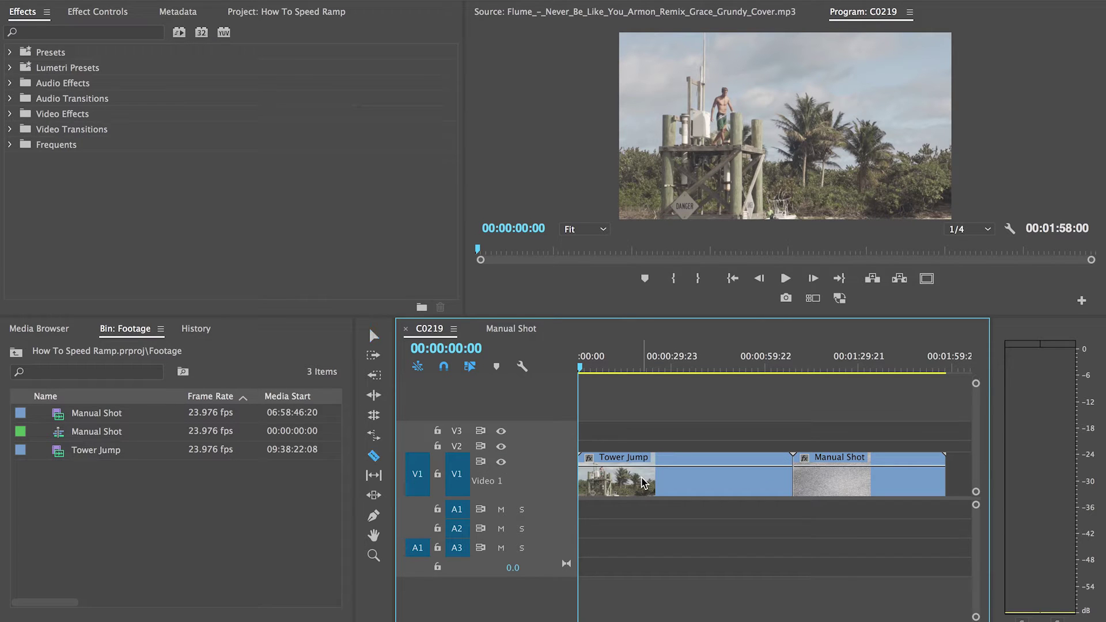
click(659, 481)
click(697, 495)
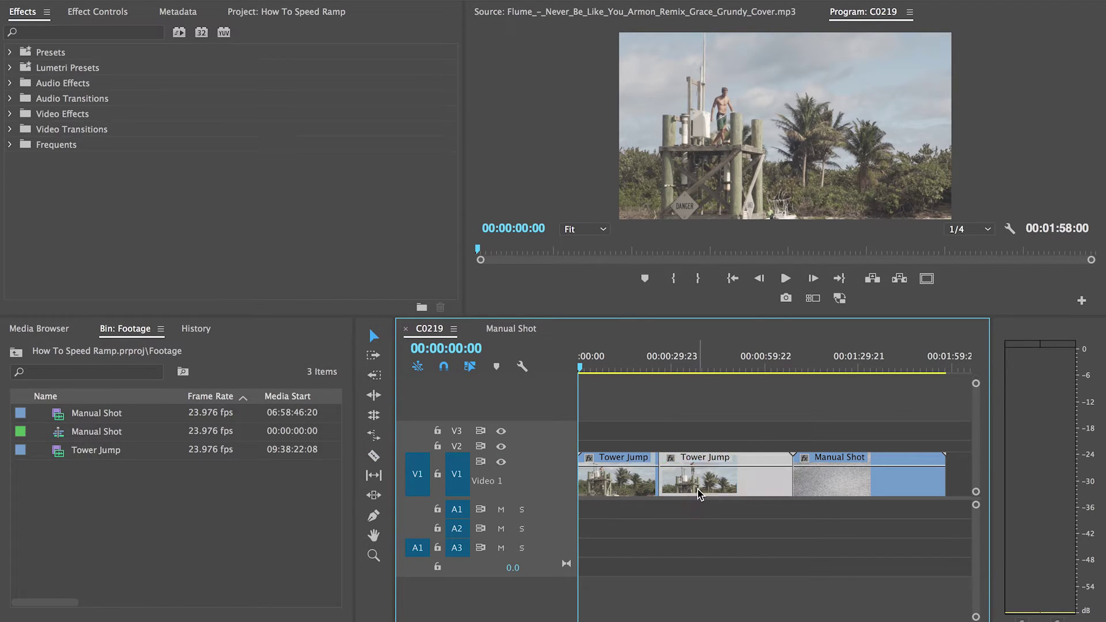
key(super+r)
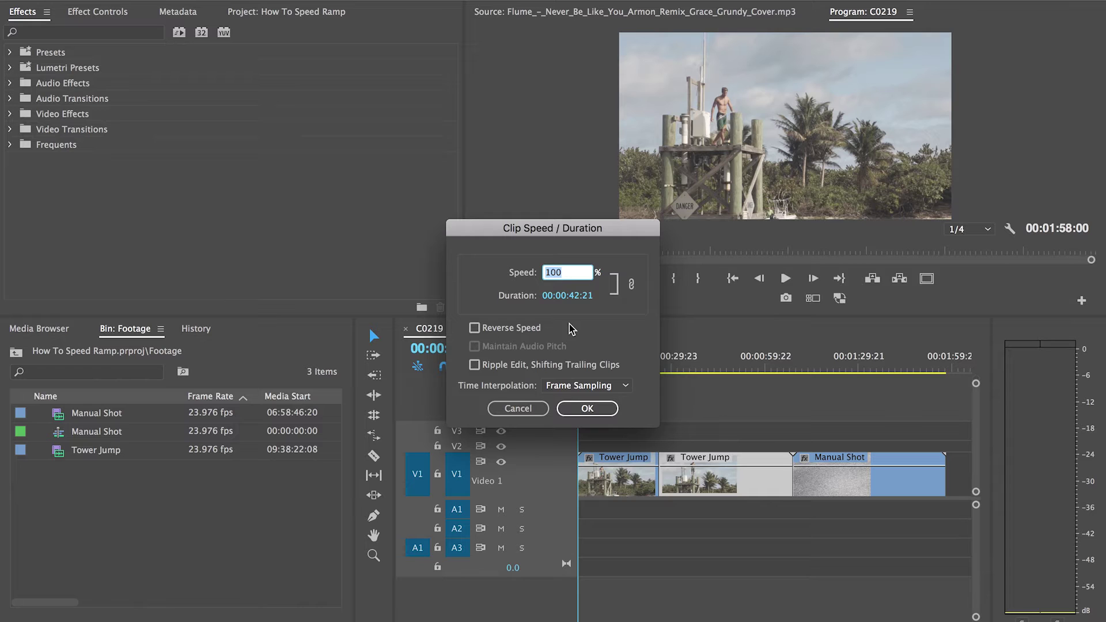
text(2)
text(00)
key(Return)
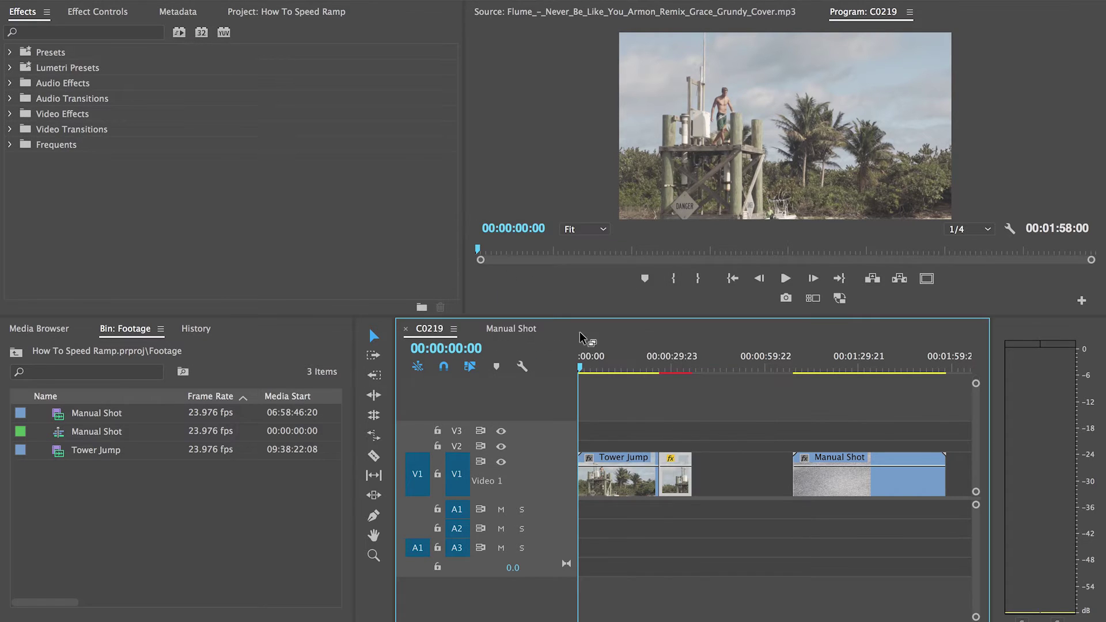
Step: Play back the sped-up section from just before it, then zoom the timeline out
click(654, 360)
key(space)
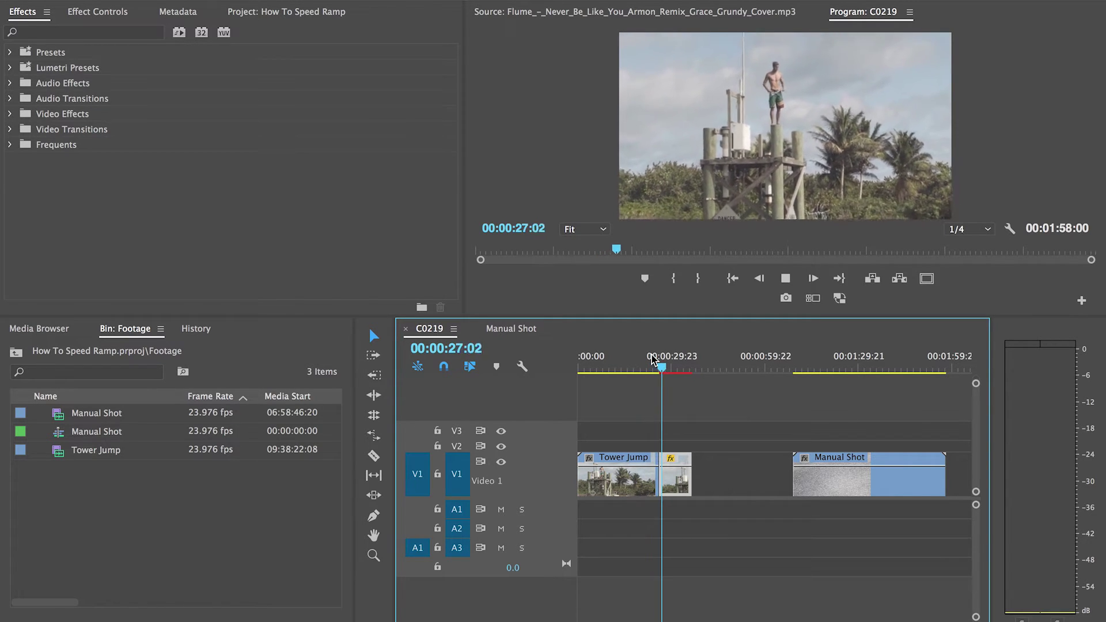
key(space)
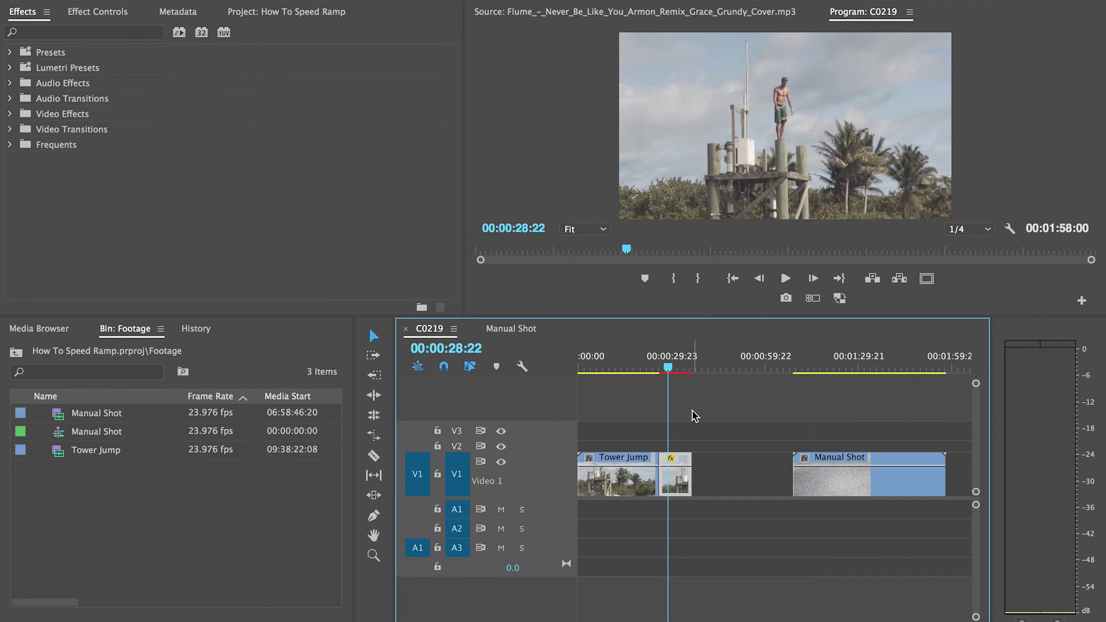
scroll(630, 493, up, 2)
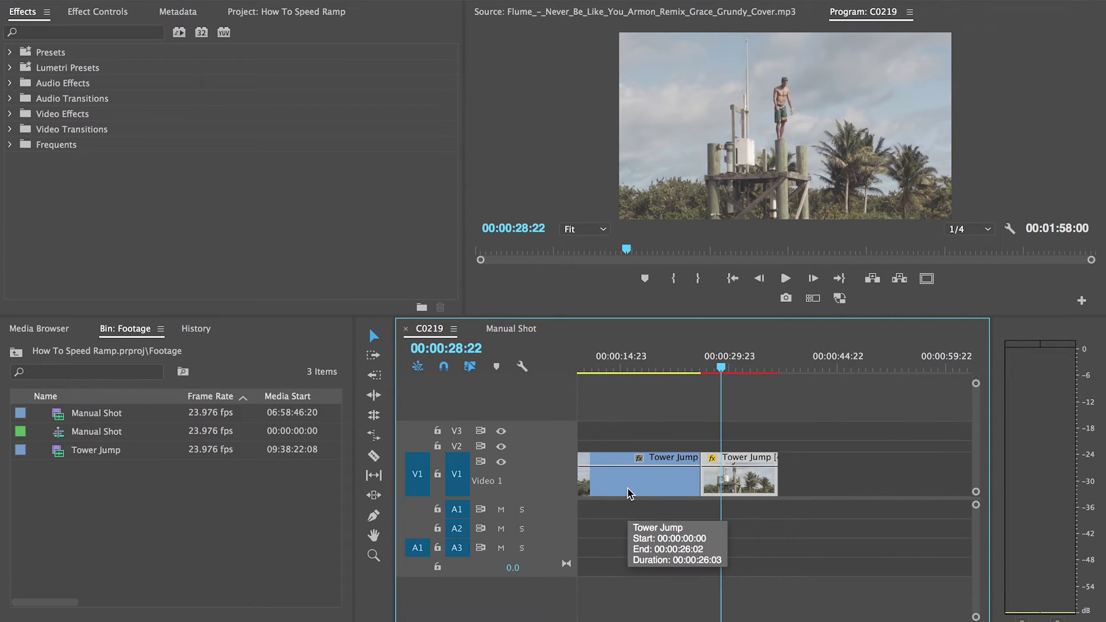
scroll(630, 494, down, 4)
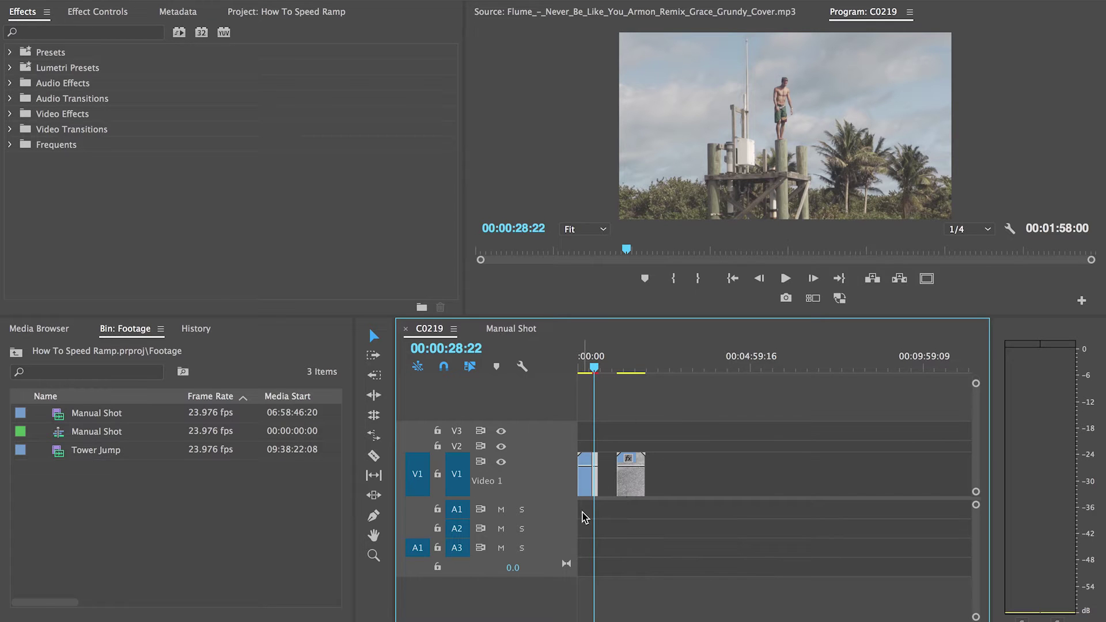
scroll(583, 517, up, 2)
scroll(594, 506, up, 1)
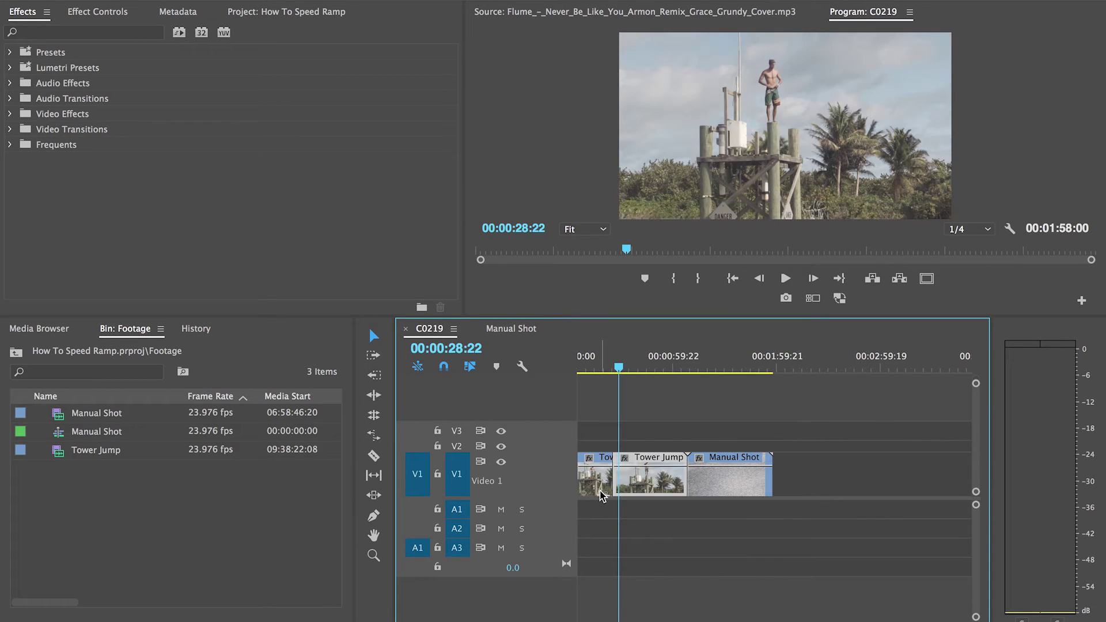
scroll(593, 490, up, 3)
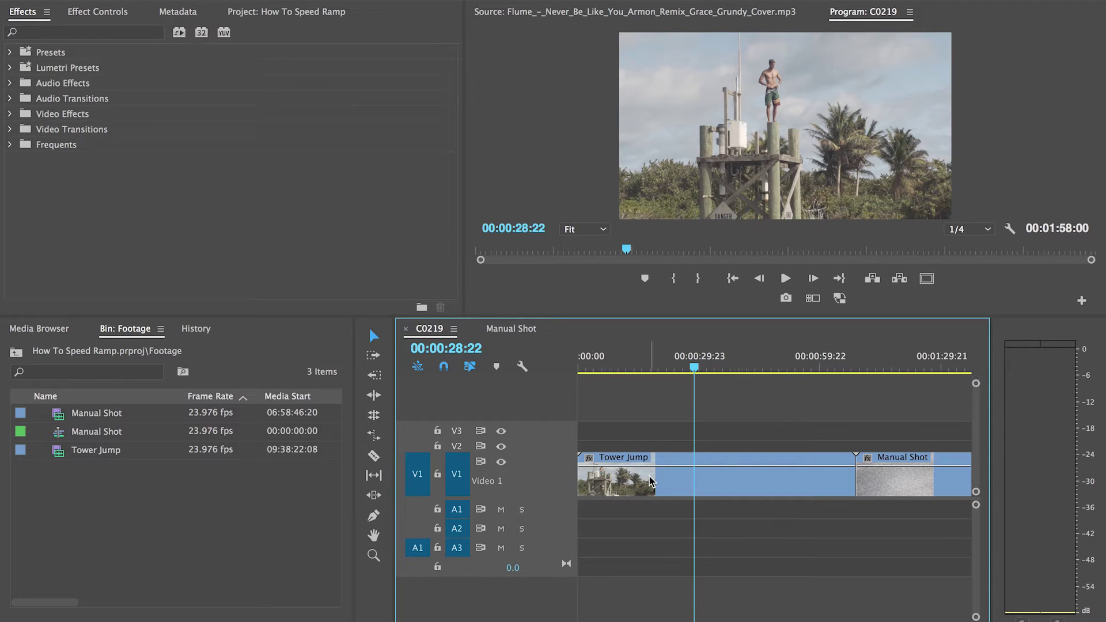
key(minus)
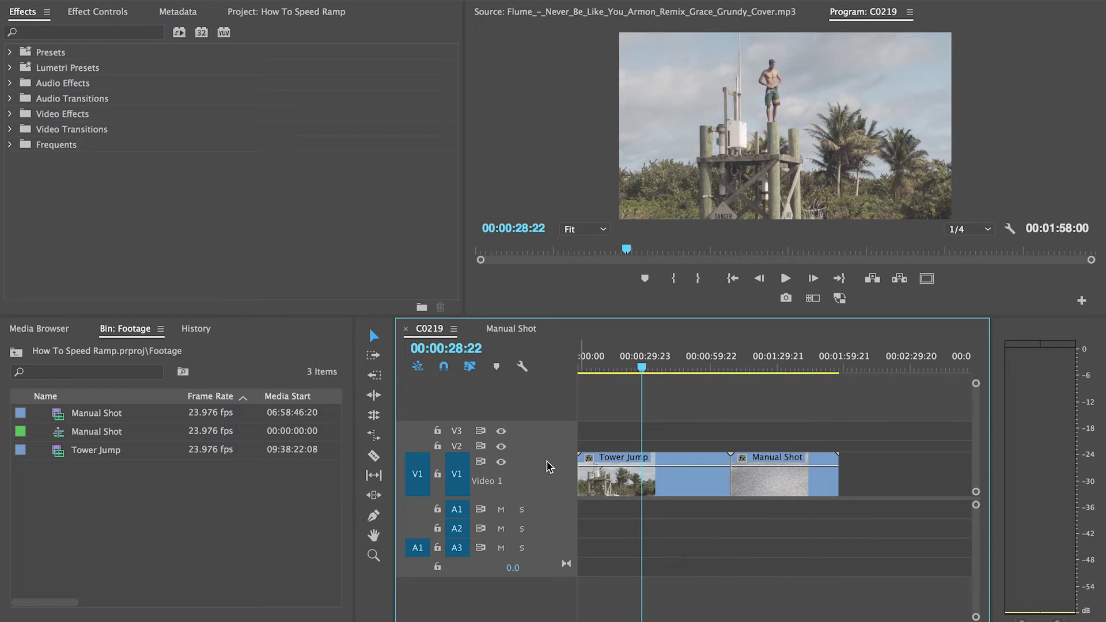
Step: Enlarge V1 and show Tower Jump's Time Remapping > Speed line on the clip
drag(543, 454, 542, 436)
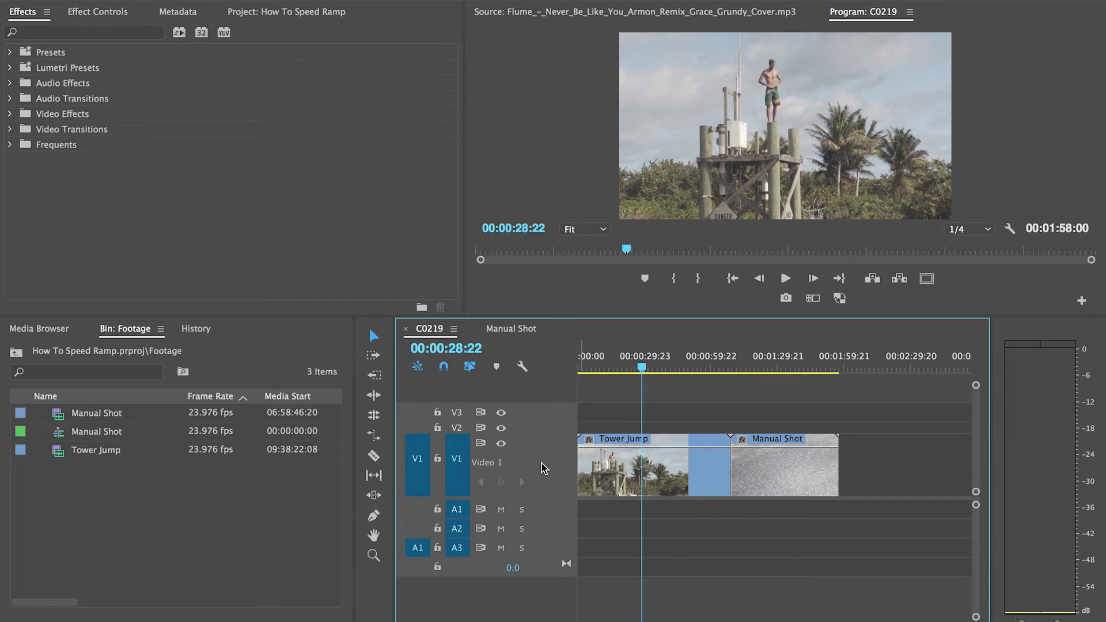
right_click(620, 469)
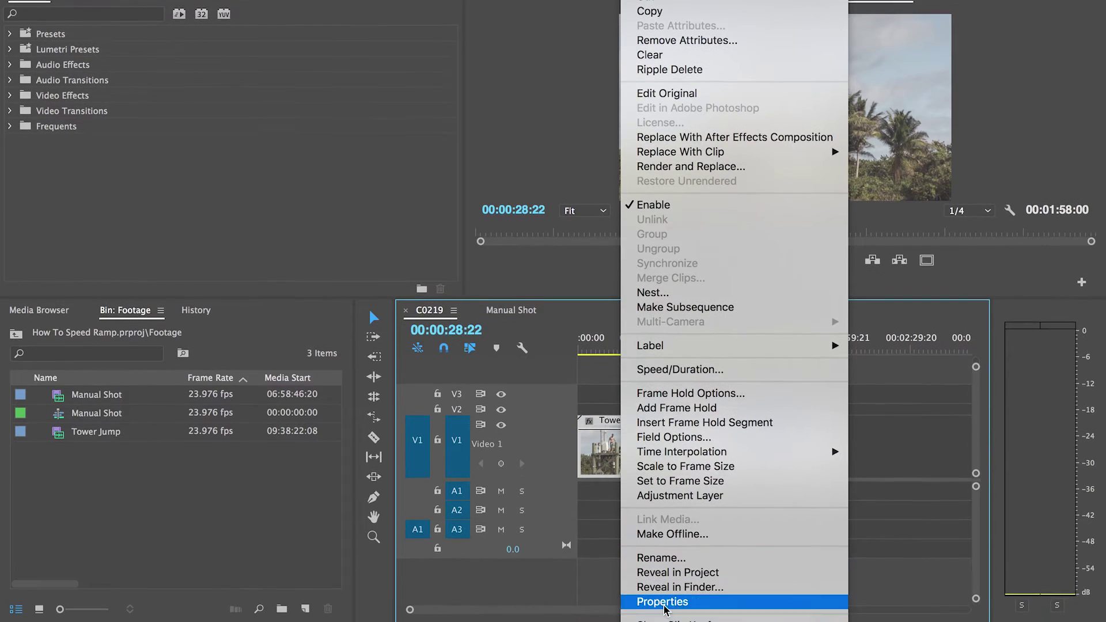
mouse_move(673, 615)
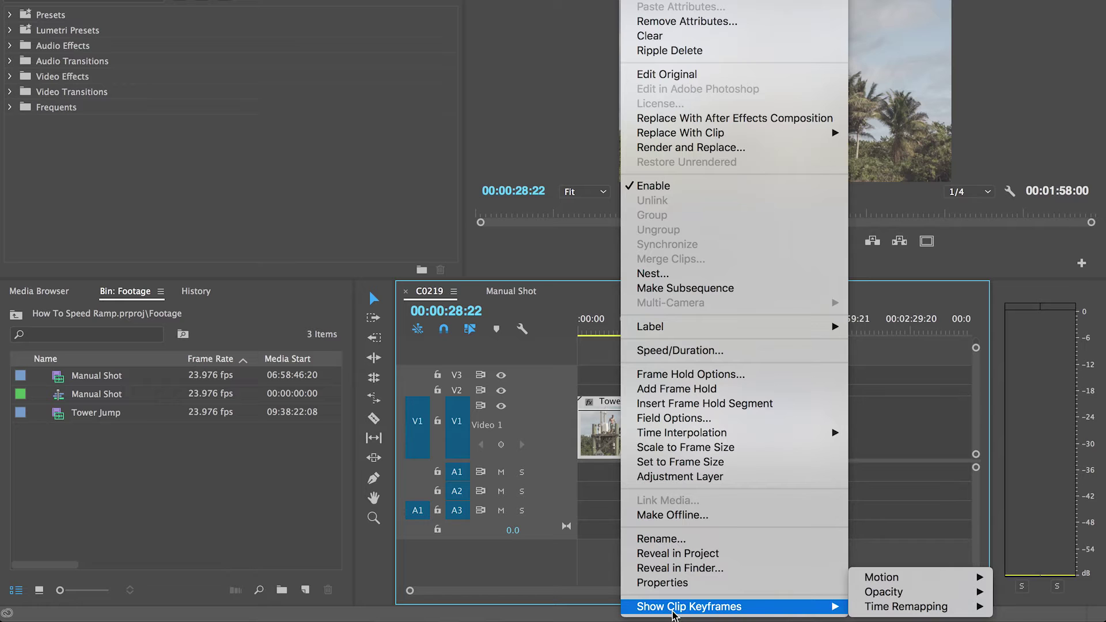
mouse_move(873, 614)
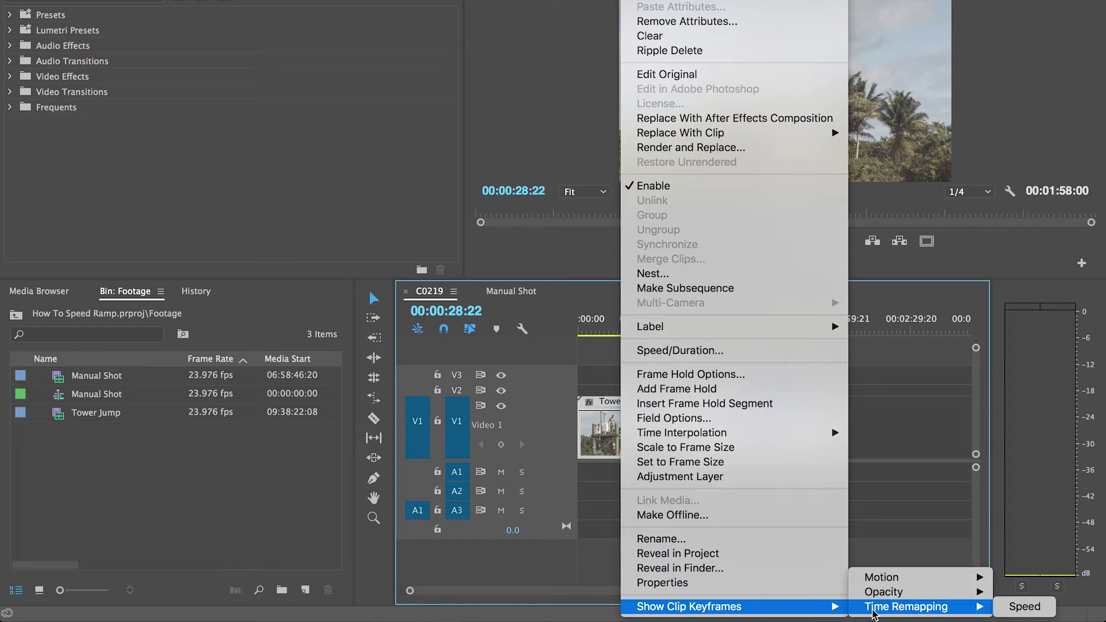
click(1006, 606)
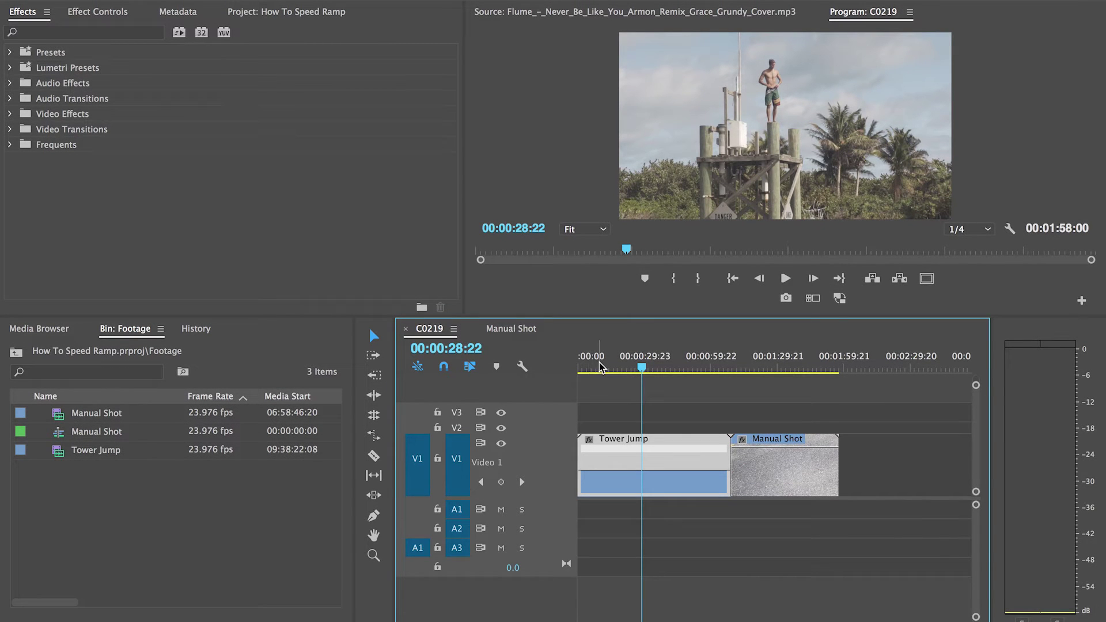
Step: Reveal Tower Jump's 100.00% Time Remapping speed in Effect Controls and scrub to 00:00:57:05
click(601, 368)
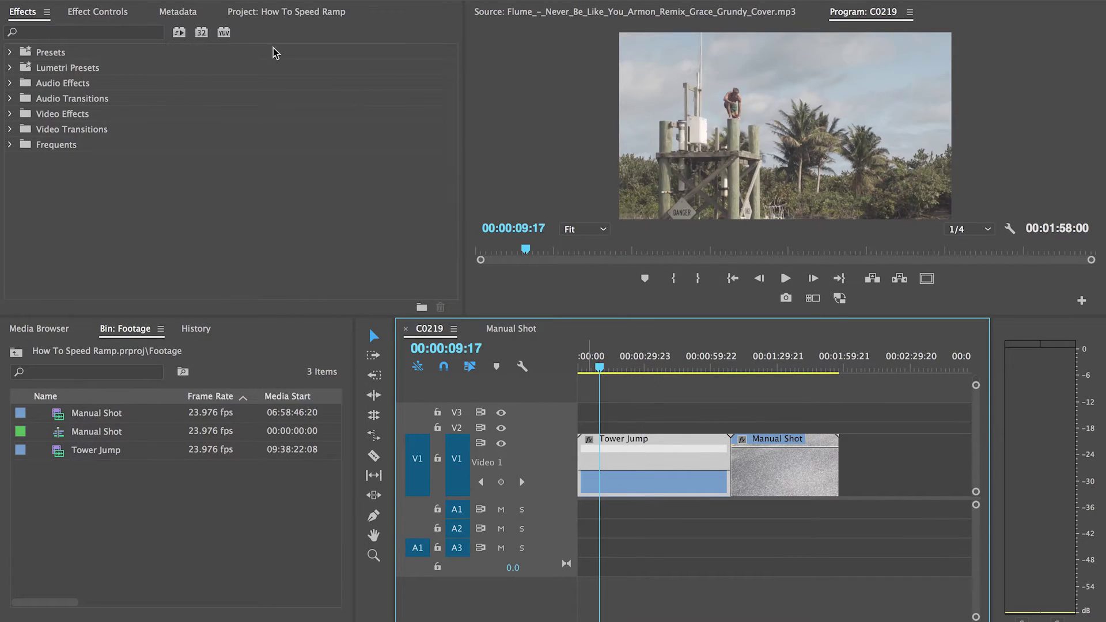
click(119, 13)
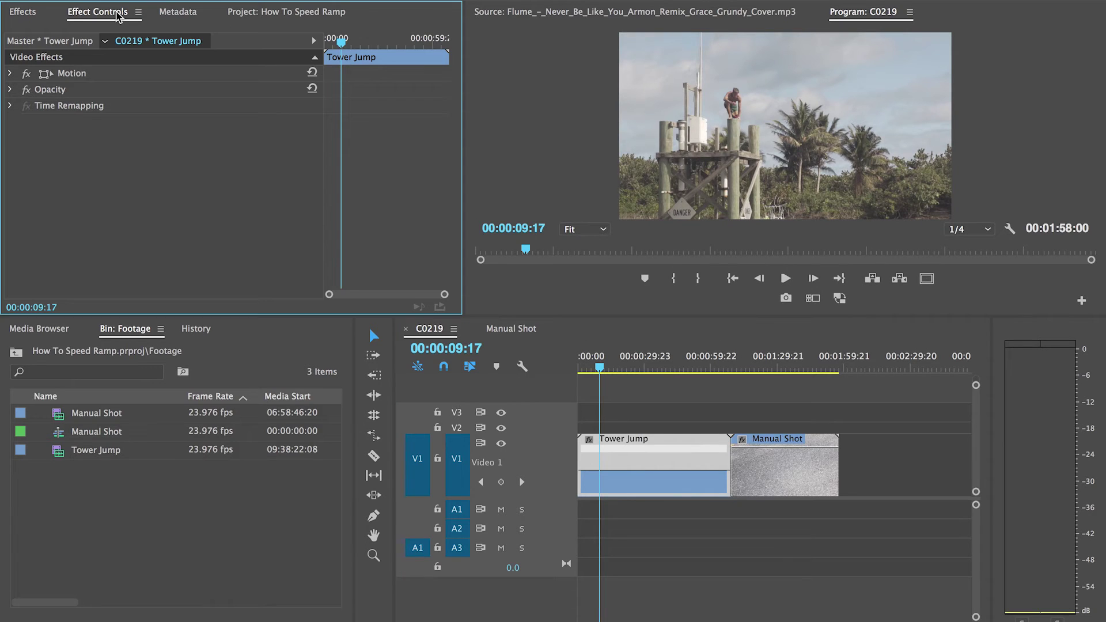
click(9, 106)
click(598, 367)
drag(598, 367, 705, 398)
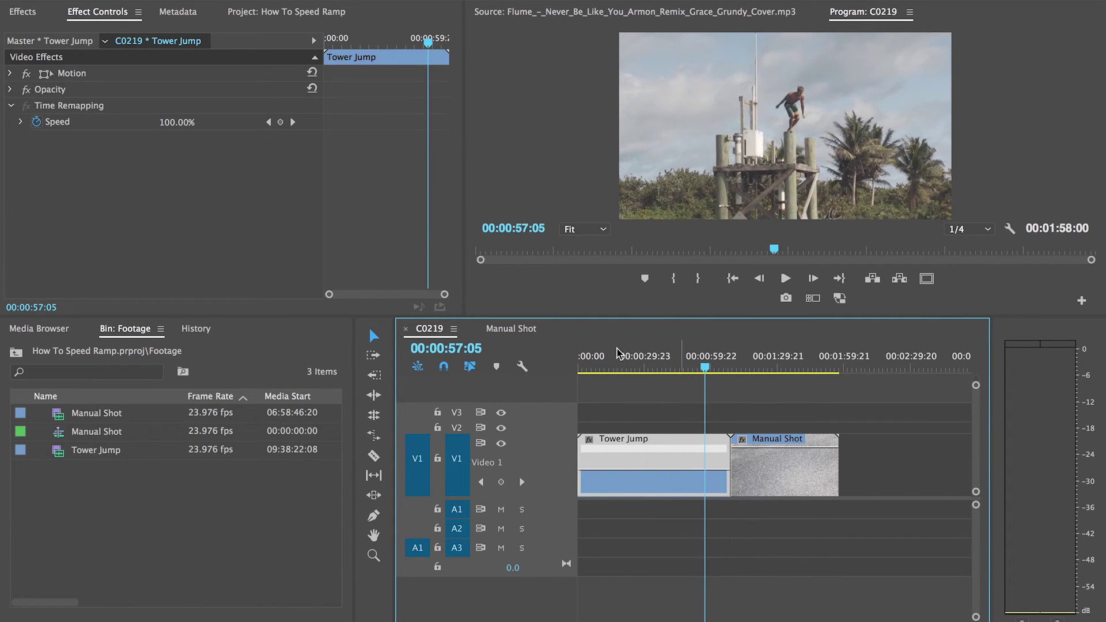
Step: Add a speed keyframe at the jump start and raise the speed before it to 500%
click(282, 124)
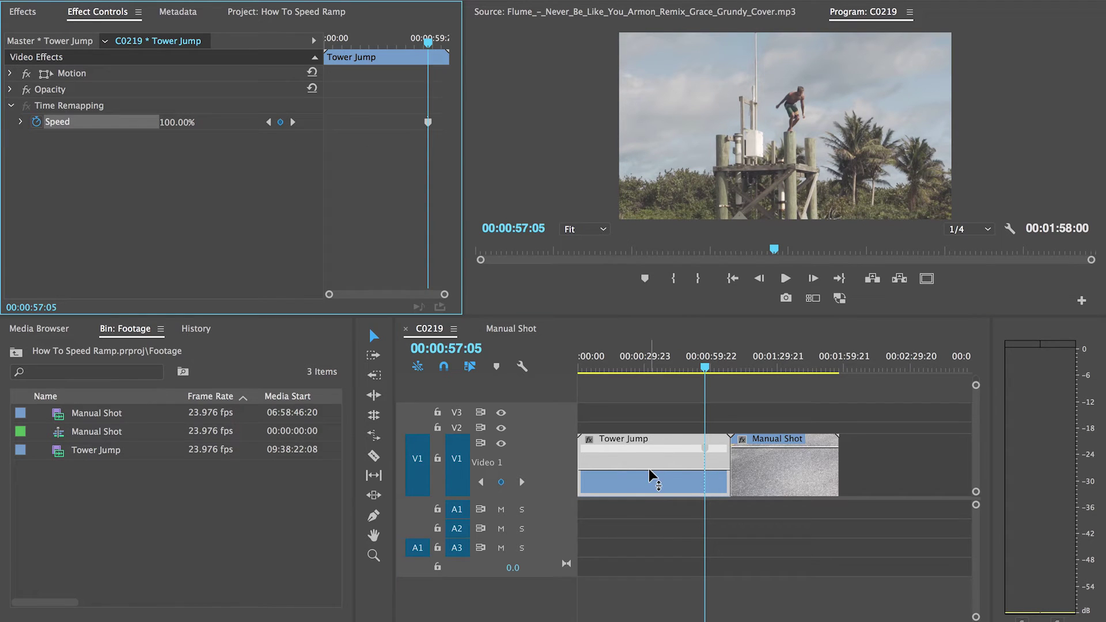
drag(652, 476, 651, 456)
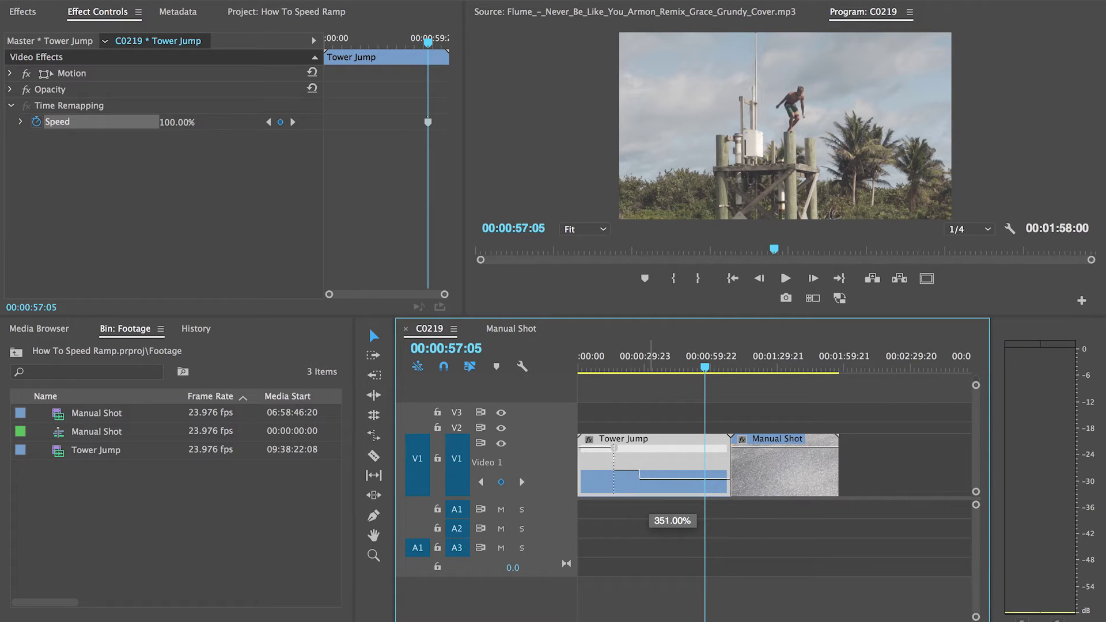
drag(651, 456, 651, 455)
drag(651, 478, 652, 167)
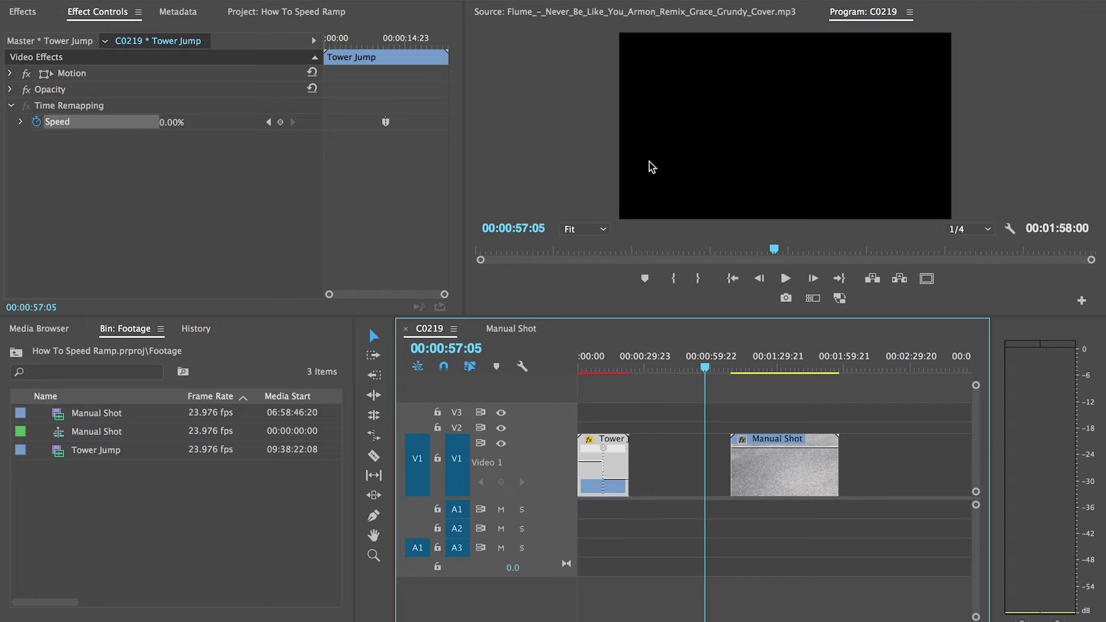
Step: Play the sequence from the start to preview the Tower Jump speed change
click(590, 363)
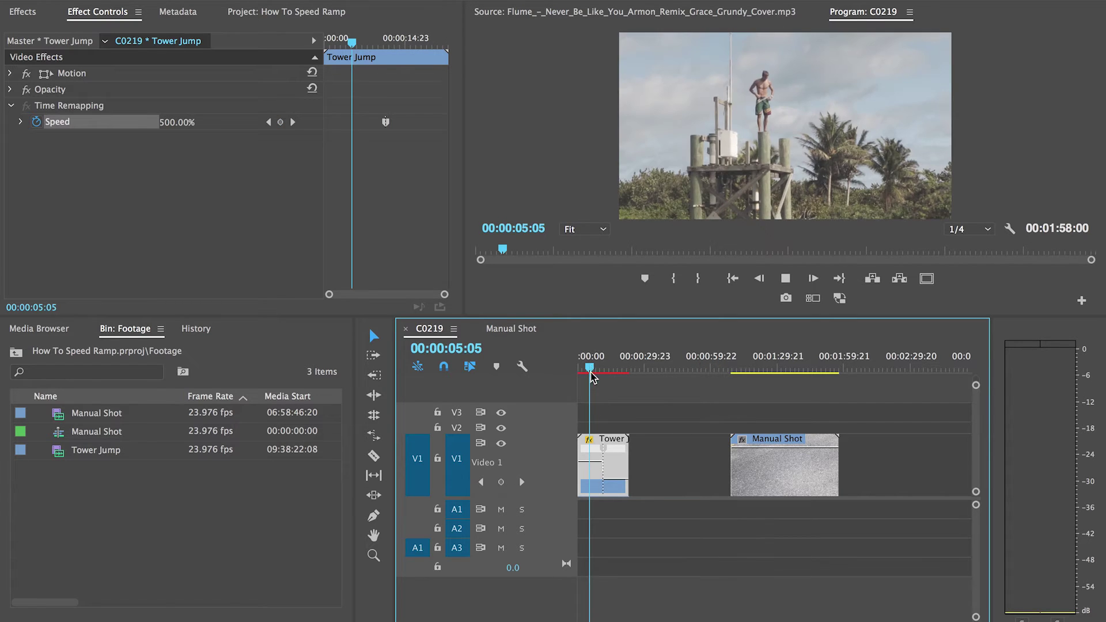
key(space)
scroll(836, 463, up, 4)
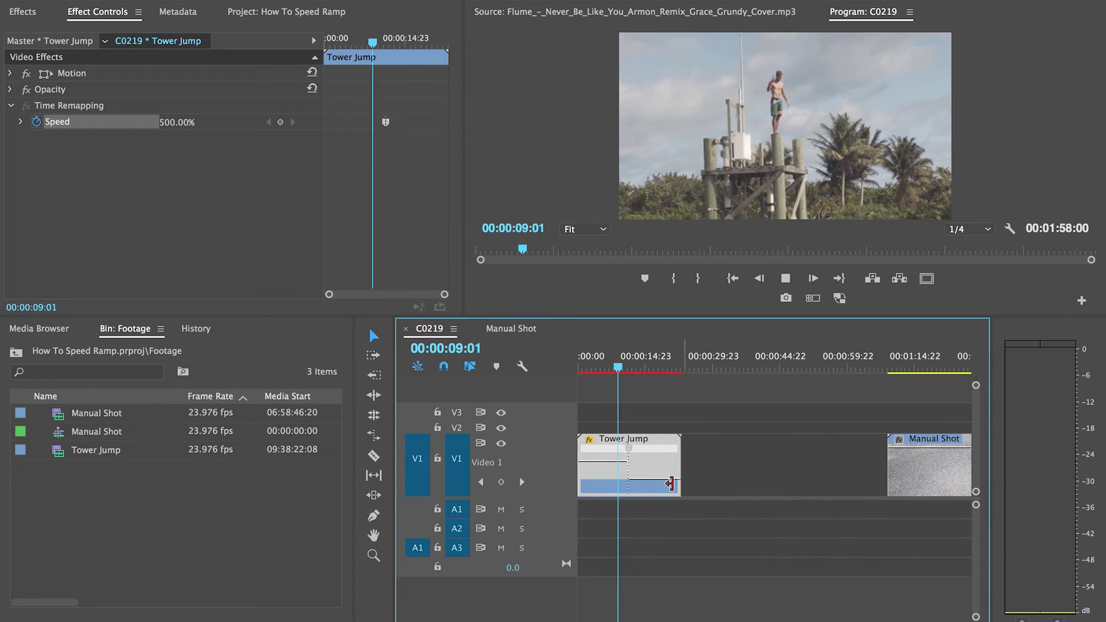
scroll(636, 480, up, 2)
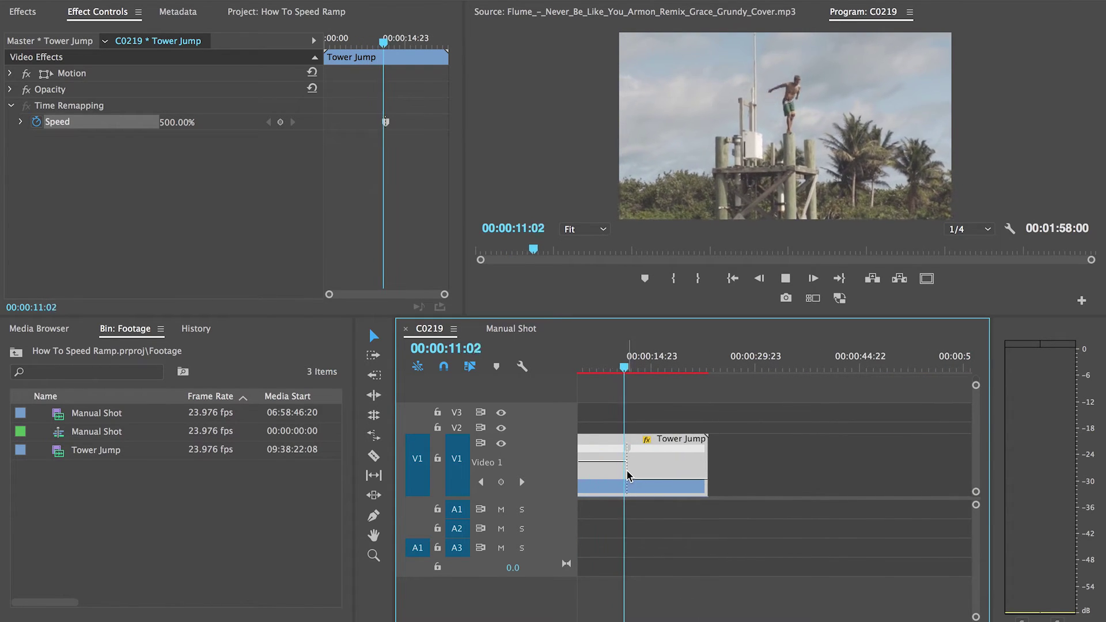
scroll(631, 477, up, 1)
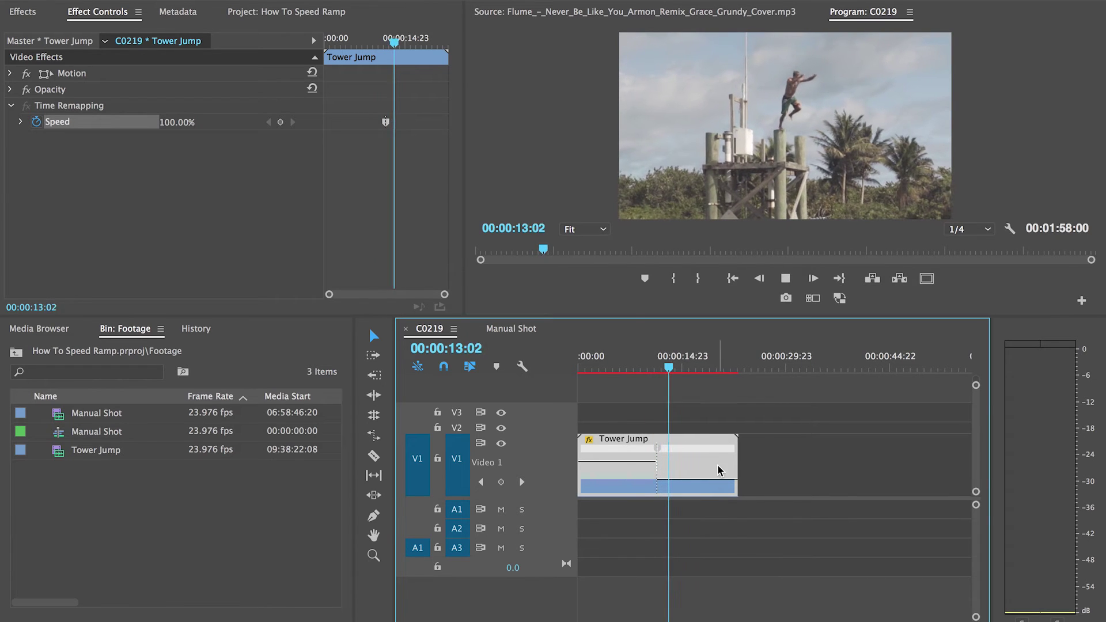
scroll(657, 464, up, 2)
key(space)
scroll(661, 470, up, 3)
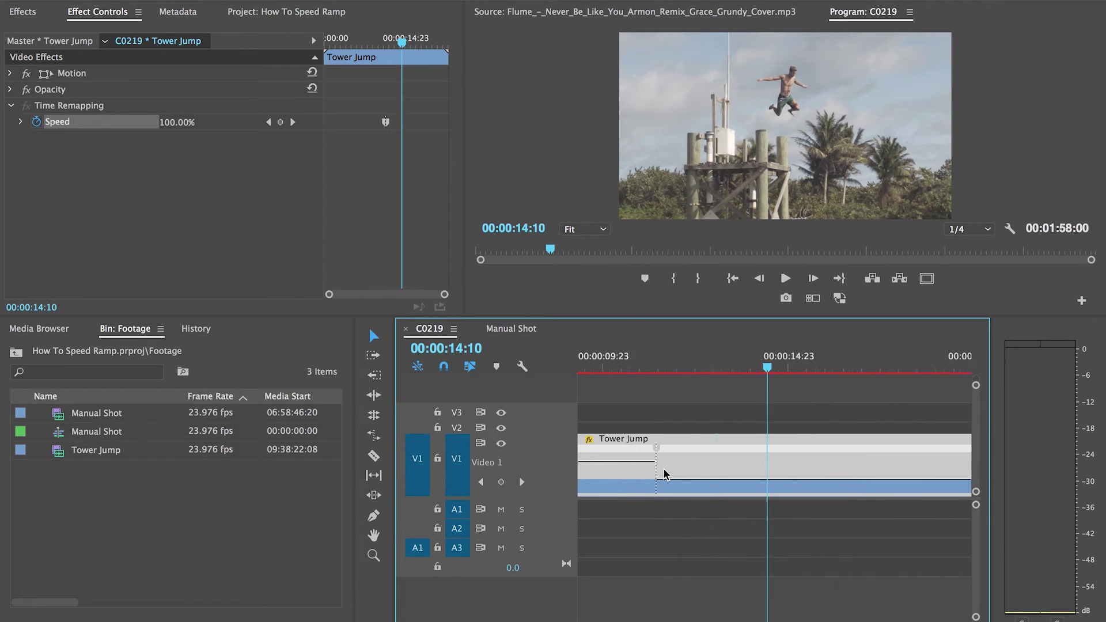
Step: Split the speed keyframe into a gradual ramp, slide it earlier, and review from 00:00:10:00
drag(661, 448, 692, 450)
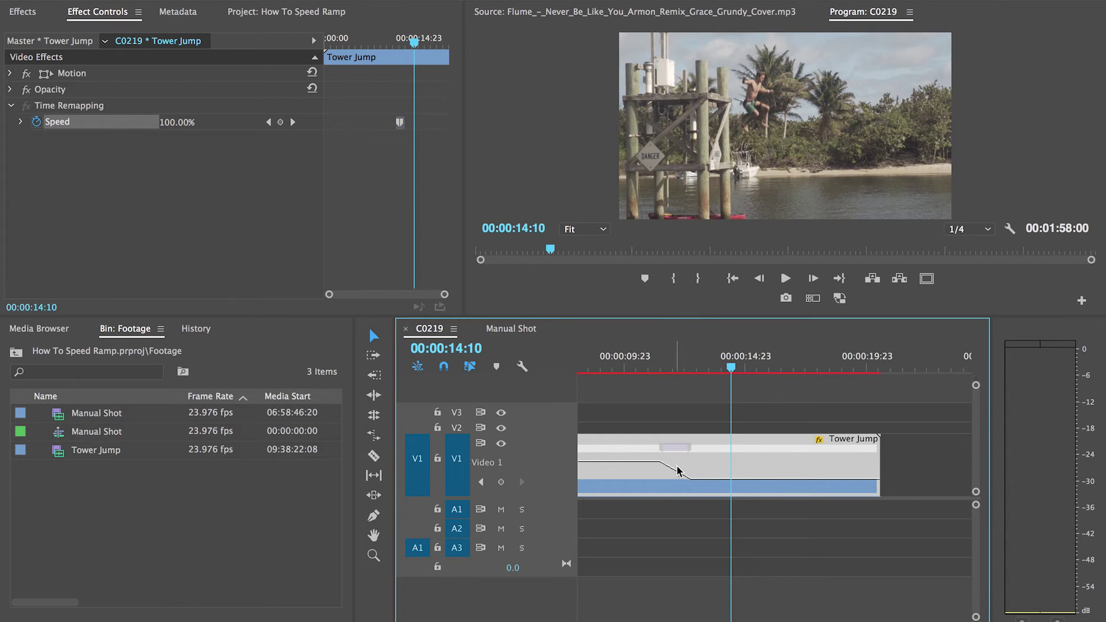
key(space)
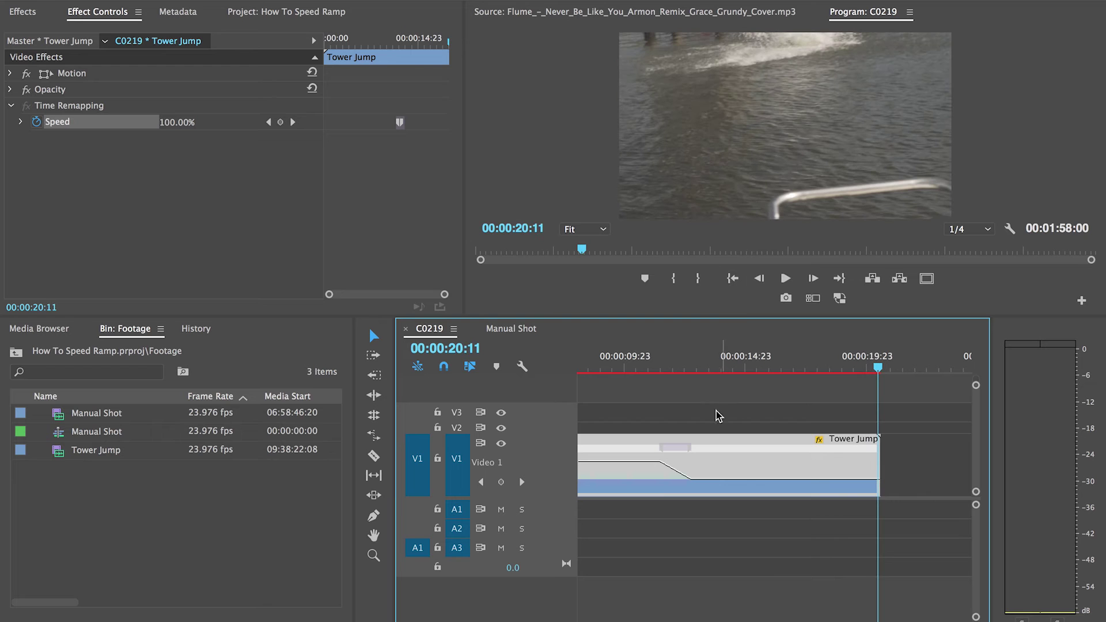
drag(680, 447, 659, 446)
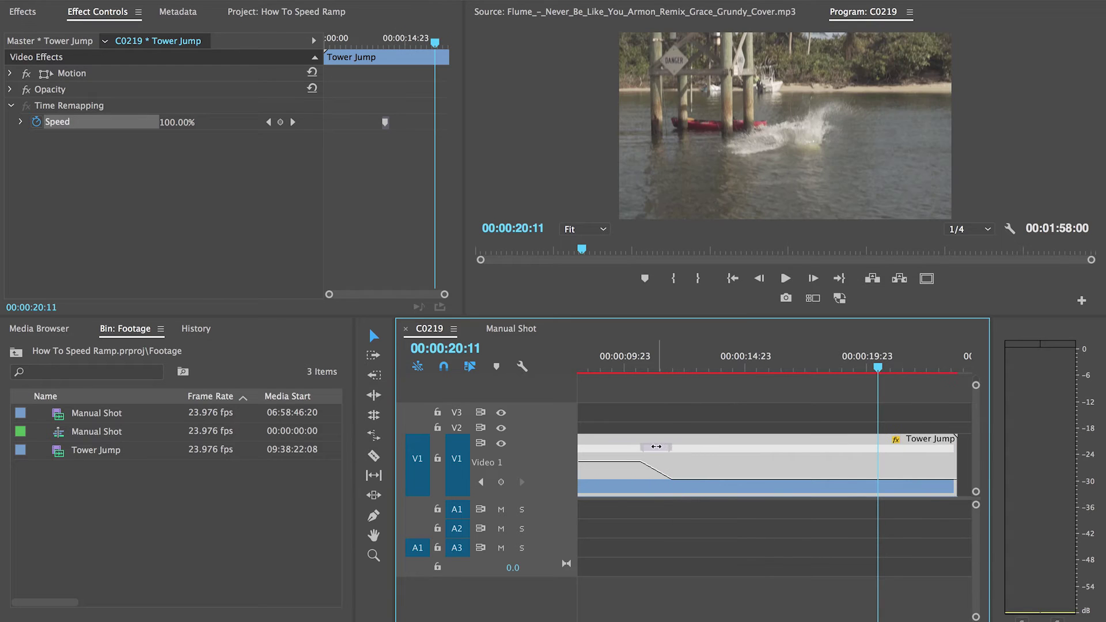
click(626, 365)
key(space)
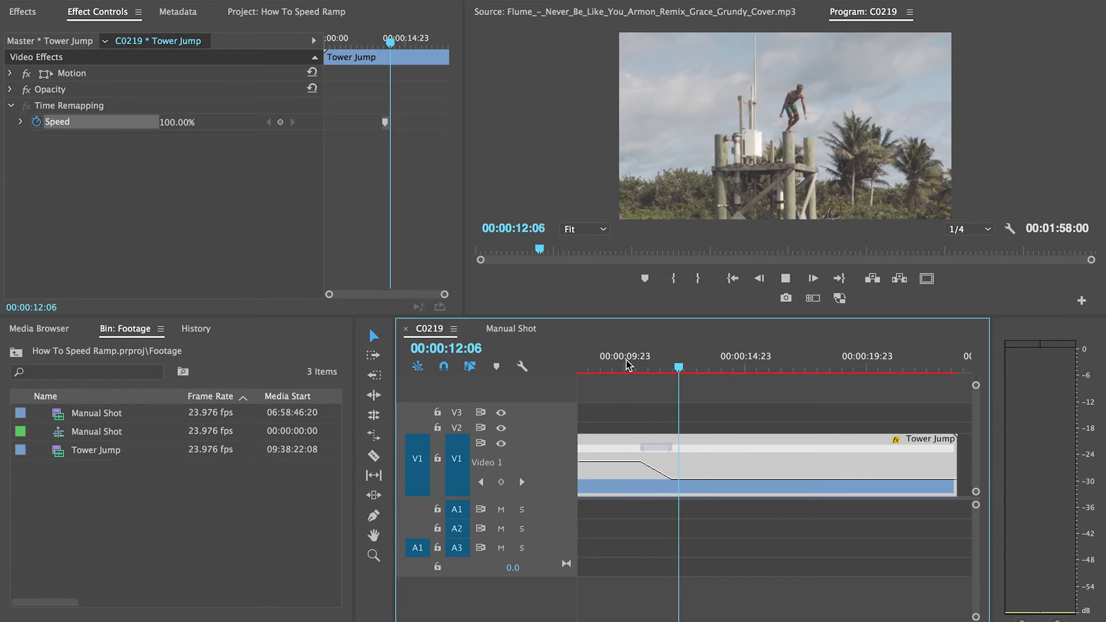
Step: Zoom out to the whole sequence and move Manual Shot right after Tower Jump
key(minus)
key(space)
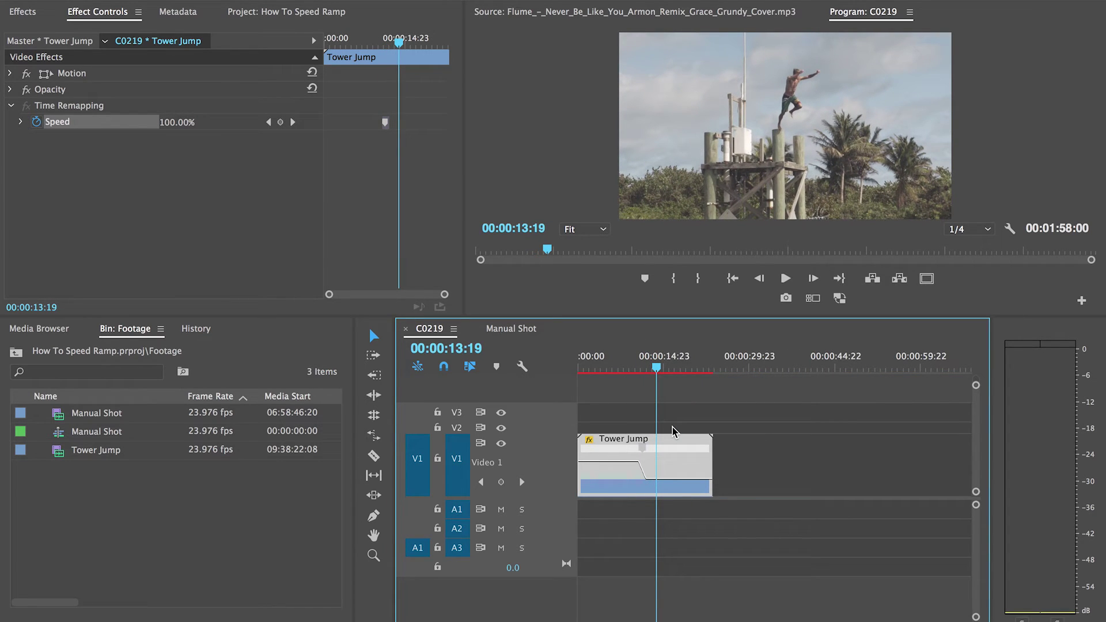
key(minus)
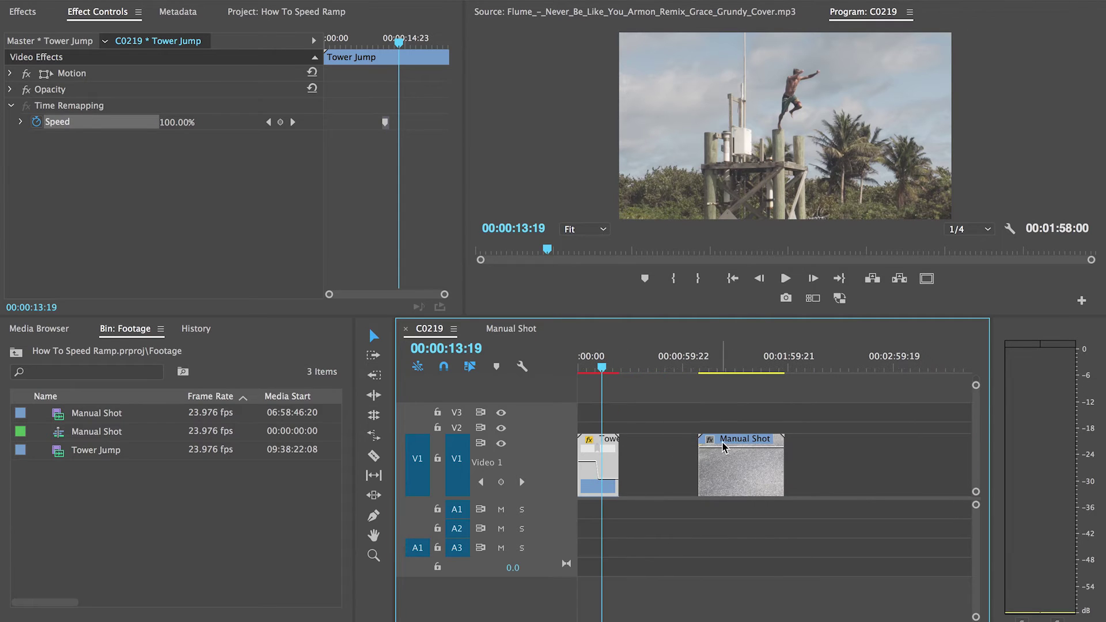
drag(724, 447, 645, 444)
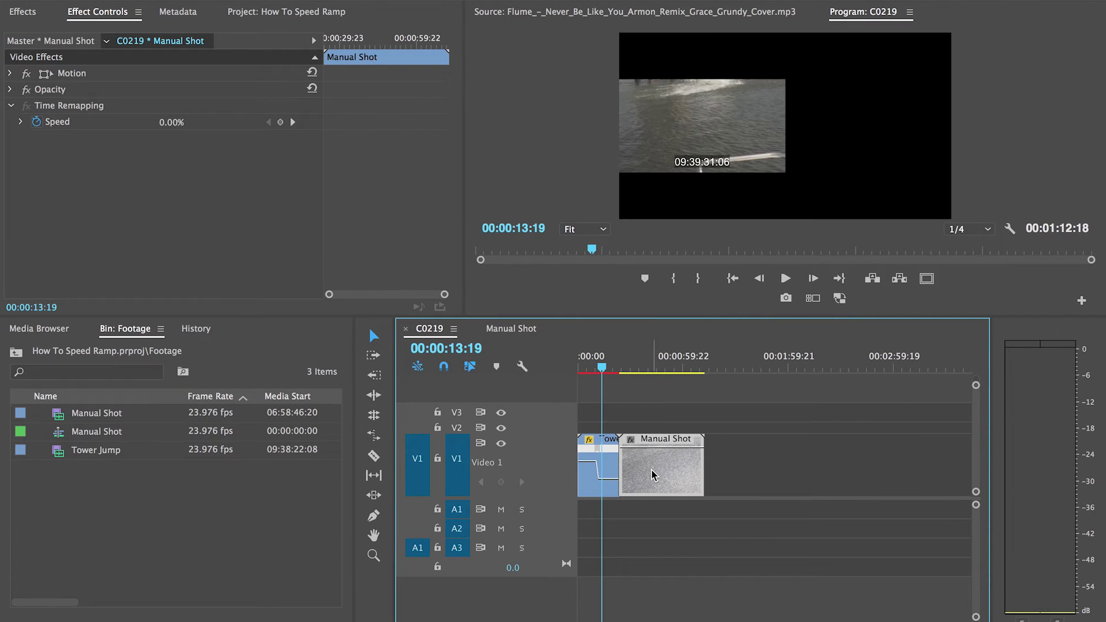
Step: Show Manual Shot's Time Remapping speed line and scrub through its footage
key(space)
right_click(666, 490)
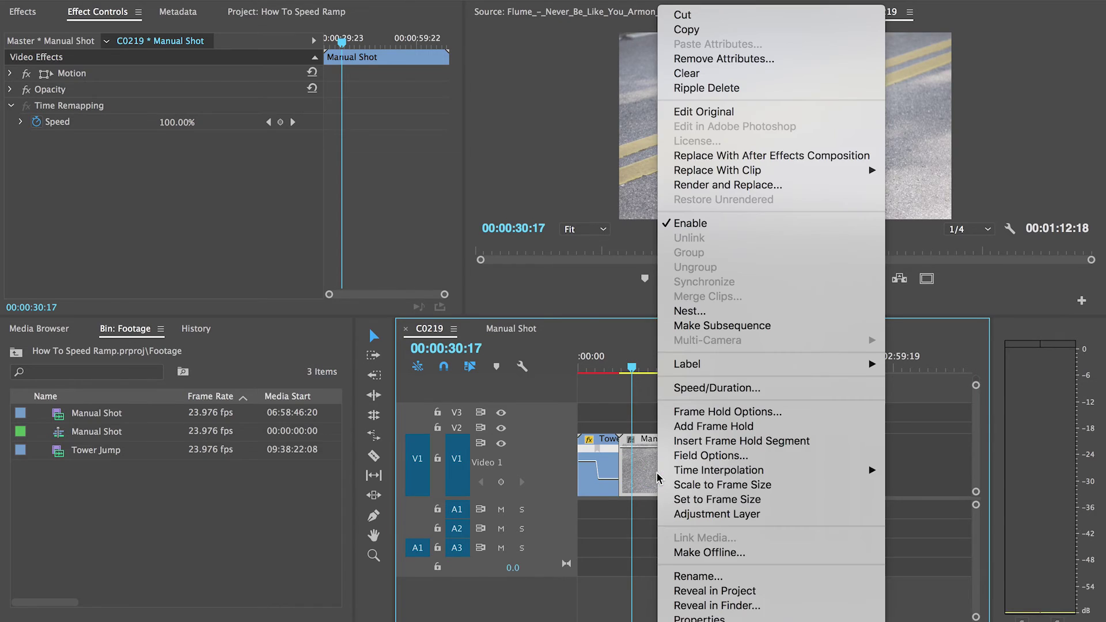
mouse_move(714, 609)
mouse_move(946, 609)
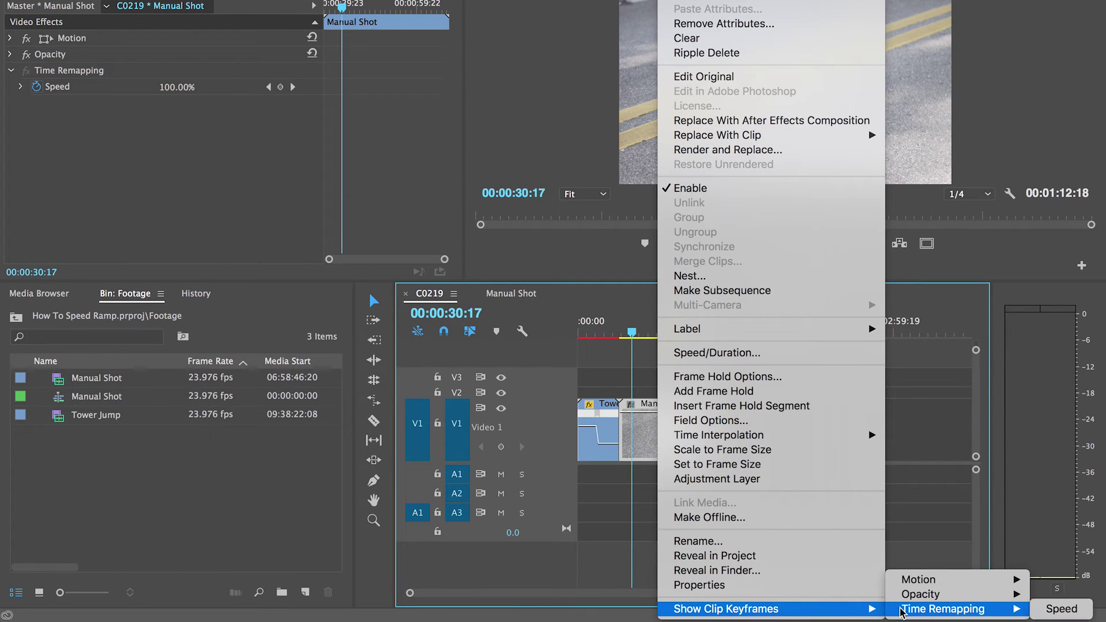
click(1072, 606)
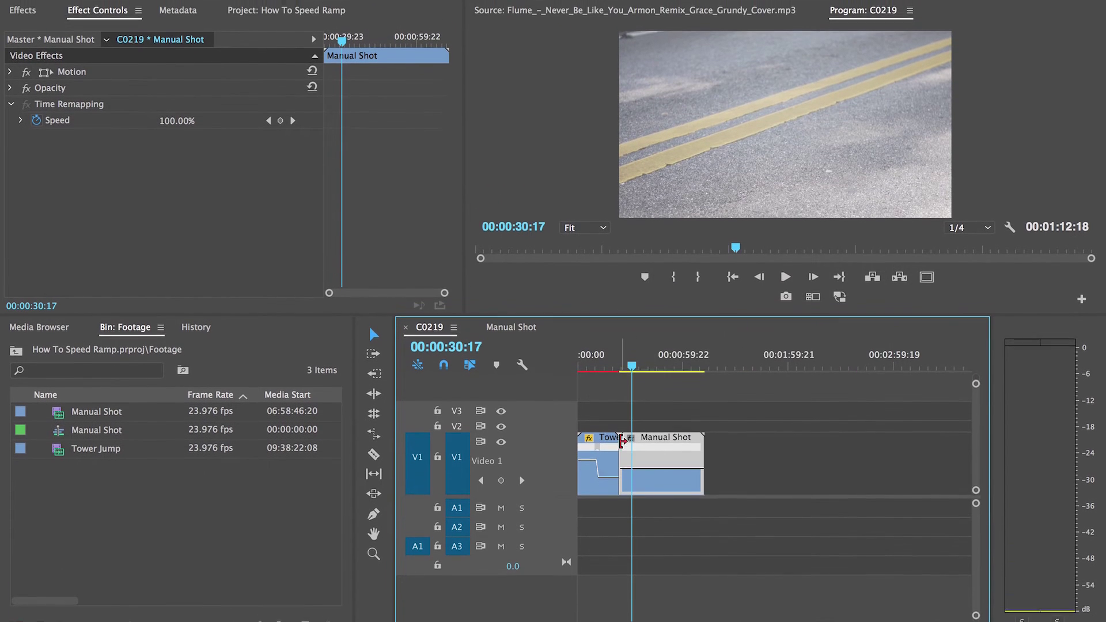
scroll(649, 451, up, 5)
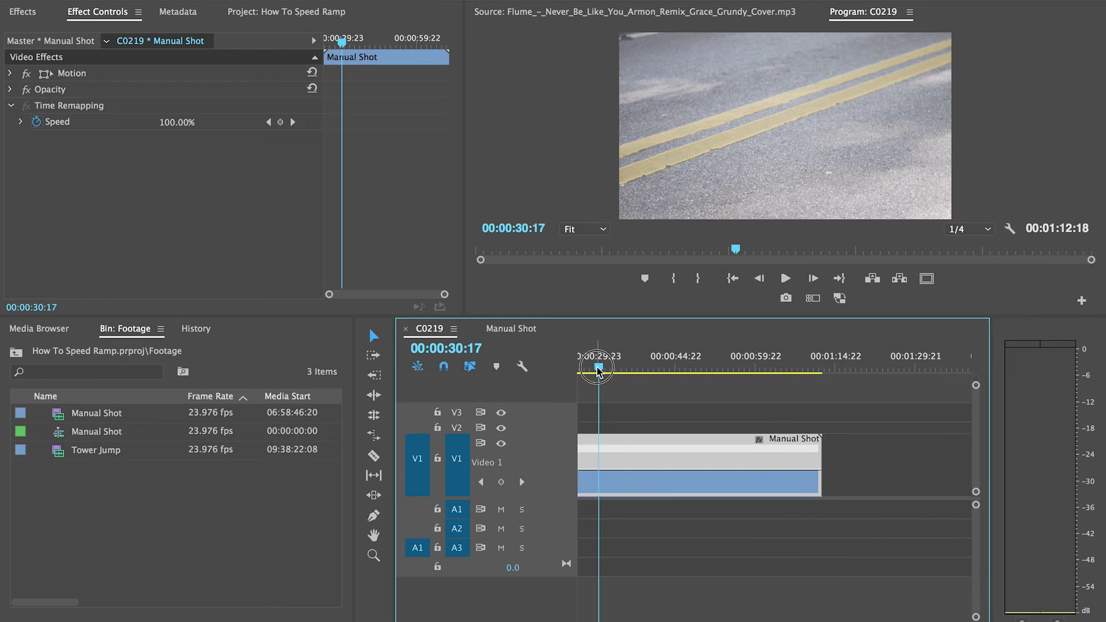
drag(599, 364, 724, 366)
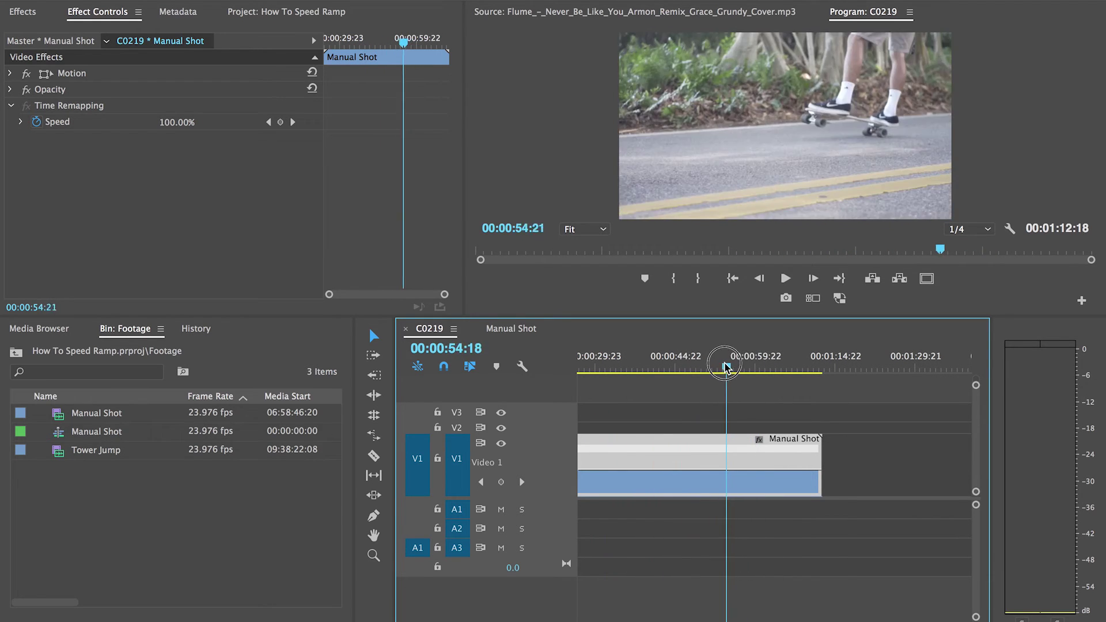
Step: Preview Manual Shot from about 00:00:54 and add a speed keyframe at 00:00:57:22
key(space)
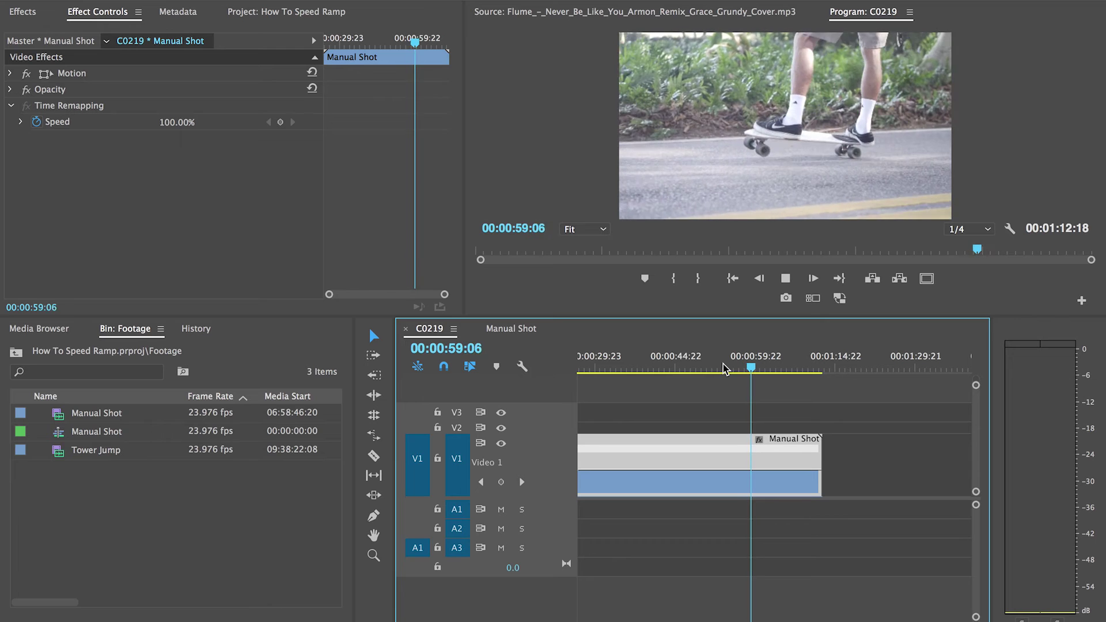
key(space)
click(744, 368)
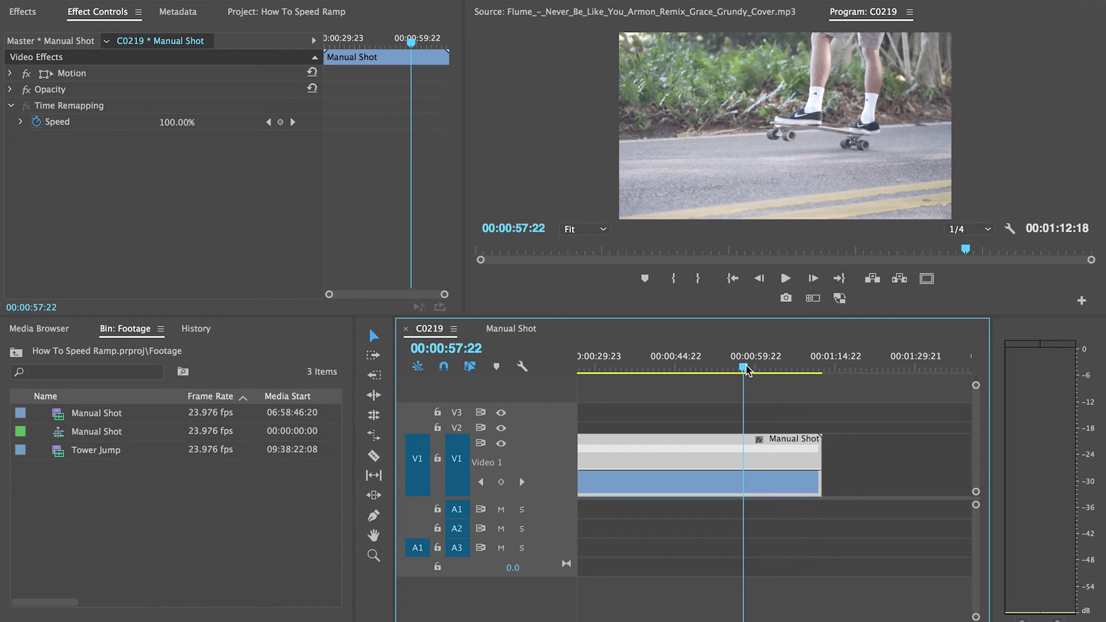
click(505, 484)
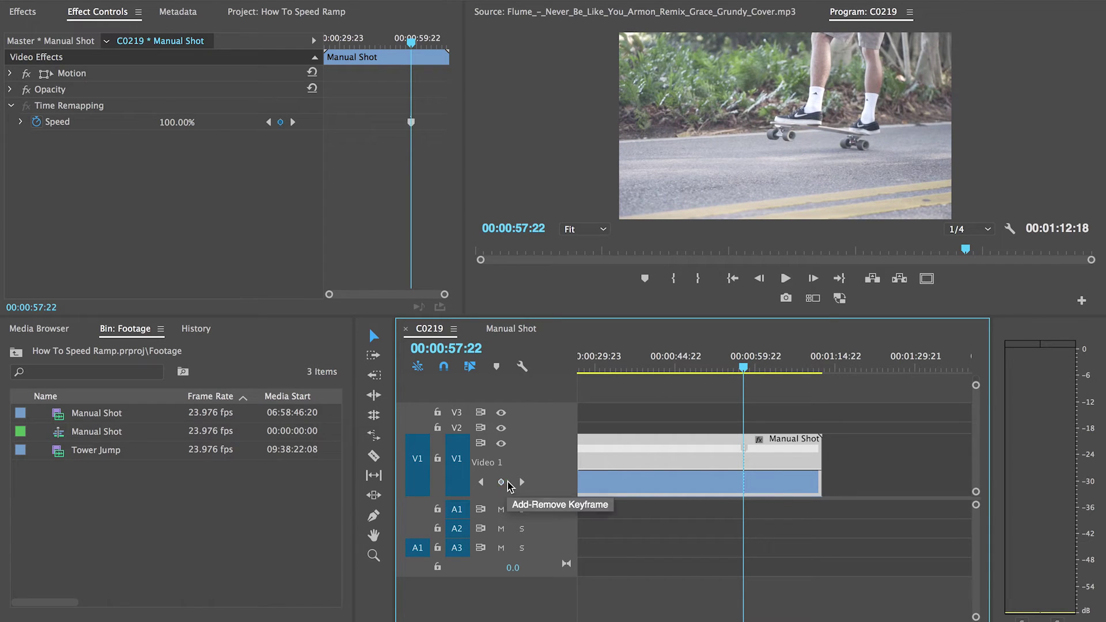
Step: Raise the speed after the keyframe to 345% and split the keyframe into a smooth ramp
mouse_move(774, 470)
mouse_down()
mouse_move(775, 458)
mouse_move(767, 469)
mouse_up()
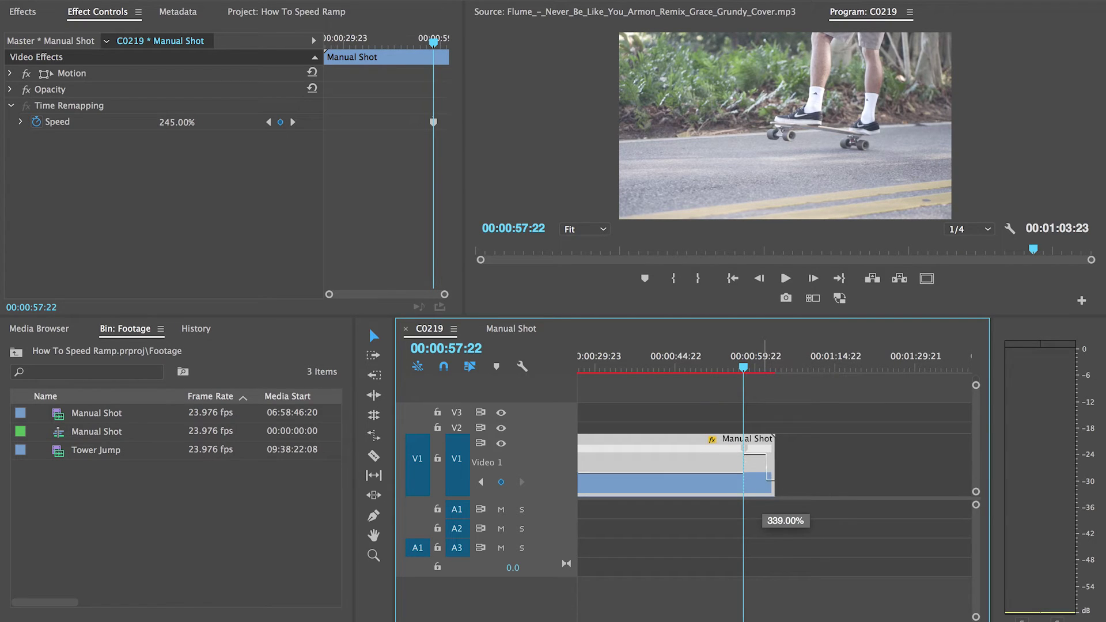
drag(767, 398, 764, 391)
key(equal)
key(equal)
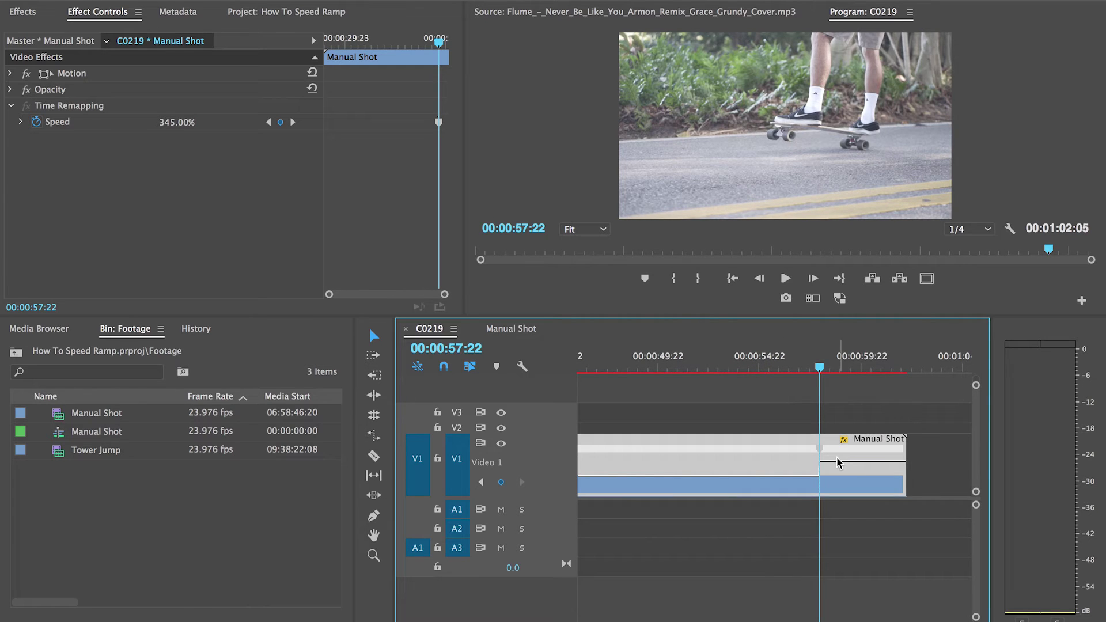
drag(825, 458, 838, 458)
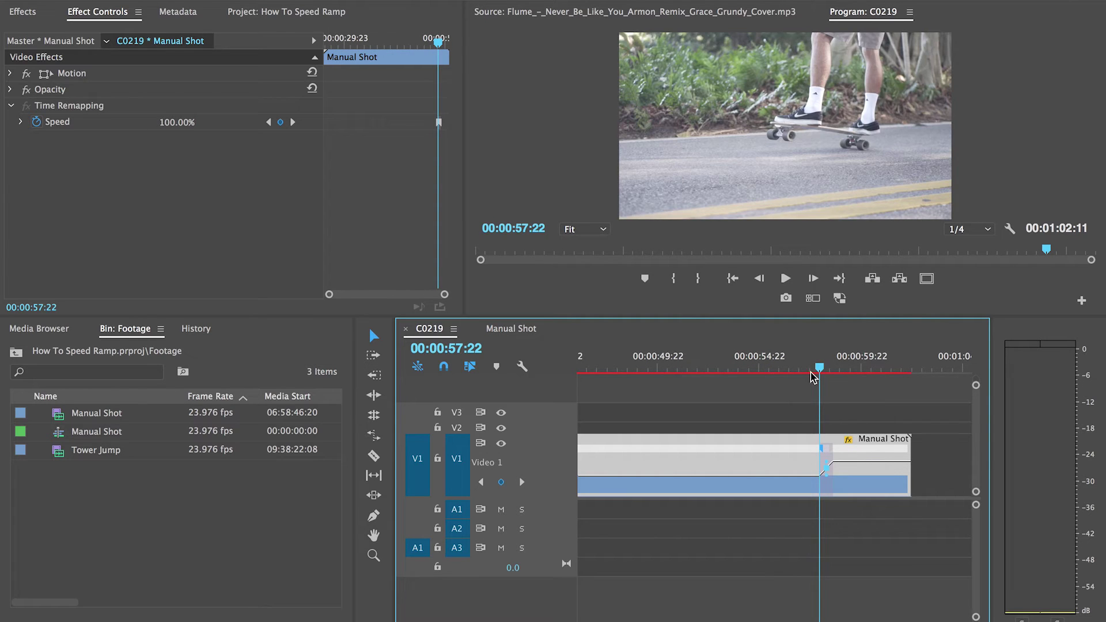
click(800, 355)
key(space)
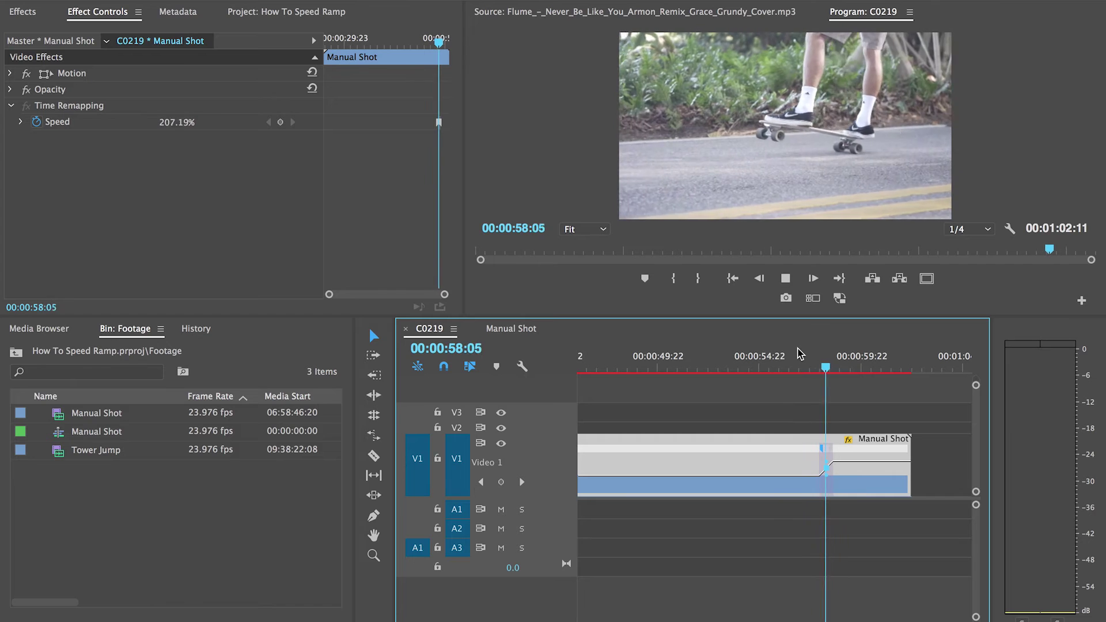
key(space)
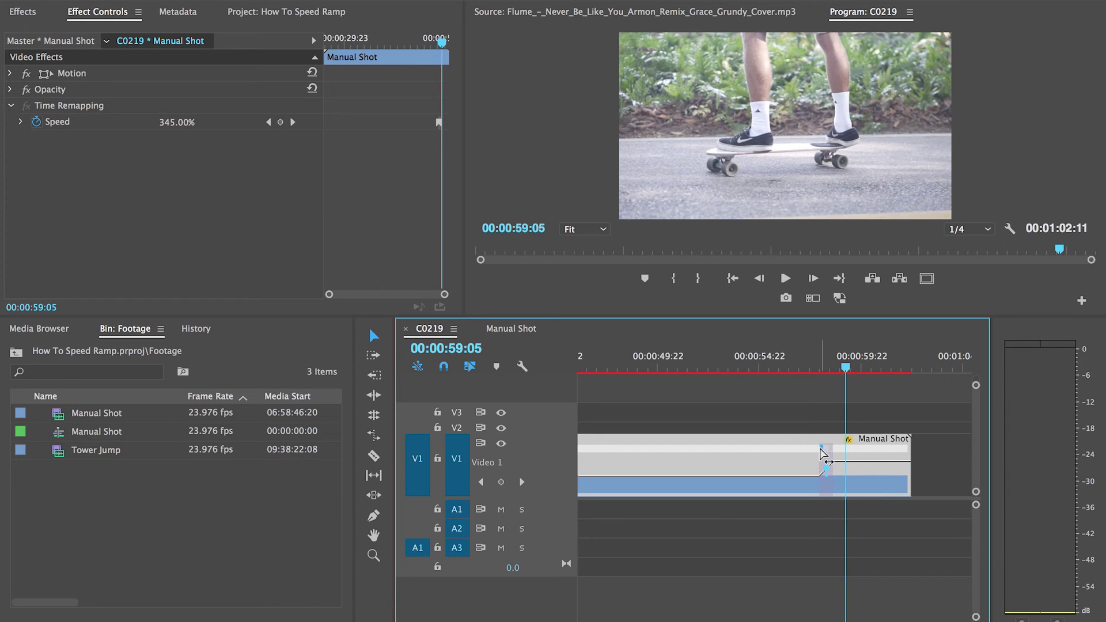
mouse_move(824, 455)
mouse_down()
mouse_move(802, 456)
mouse_move(828, 456)
mouse_up()
click(757, 367)
key(space)
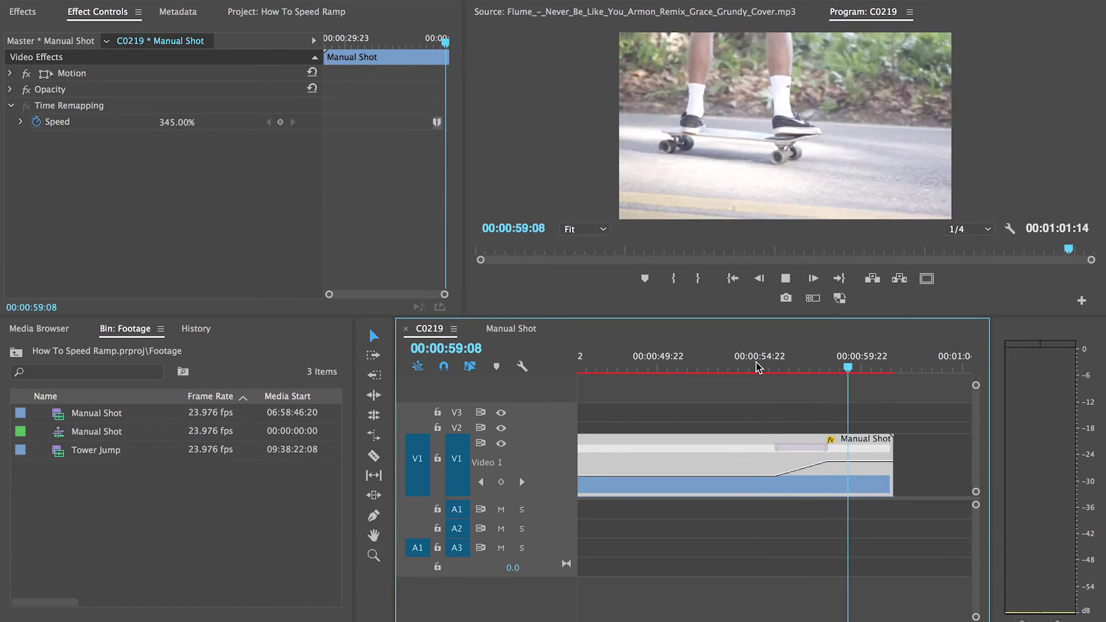
key(space)
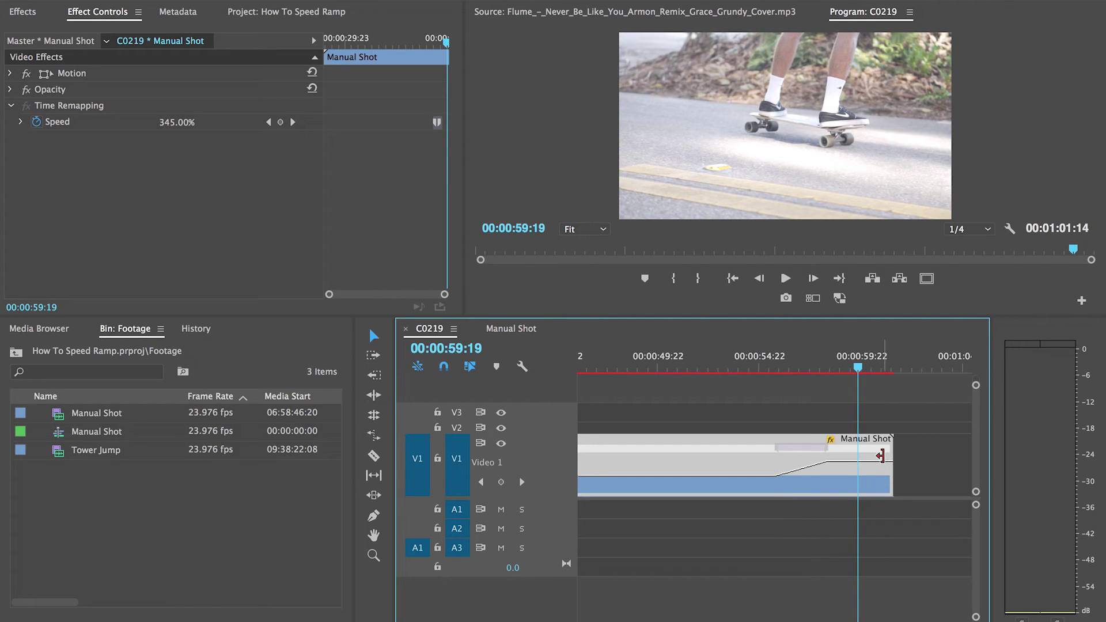
key(minus)
key(minus)
key(minus)
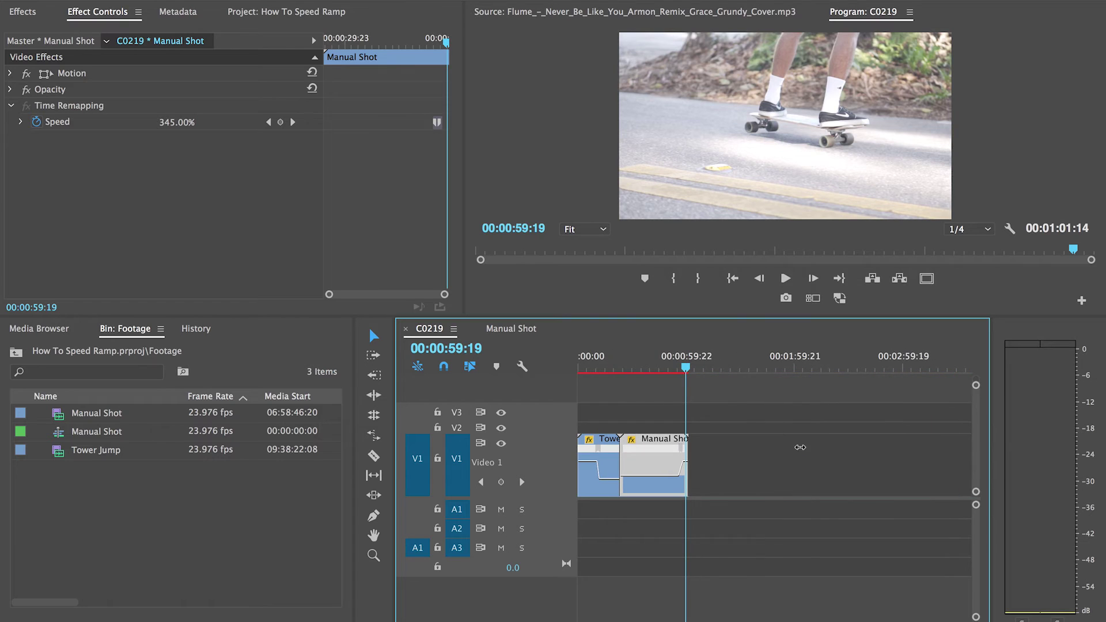
key(equal)
key(equal)
key(equal)
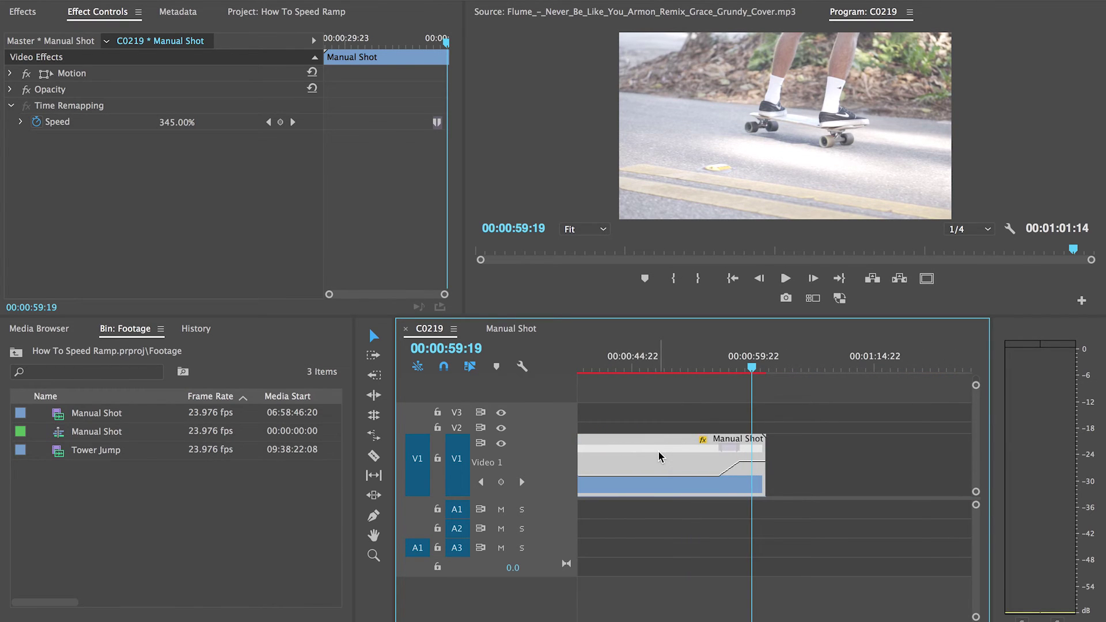
Step: Pull the speed keyframe earlier and push Manual Shot's fast section to 1000%, shortening it to 00:00:07:06
drag(887, 442, 648, 442)
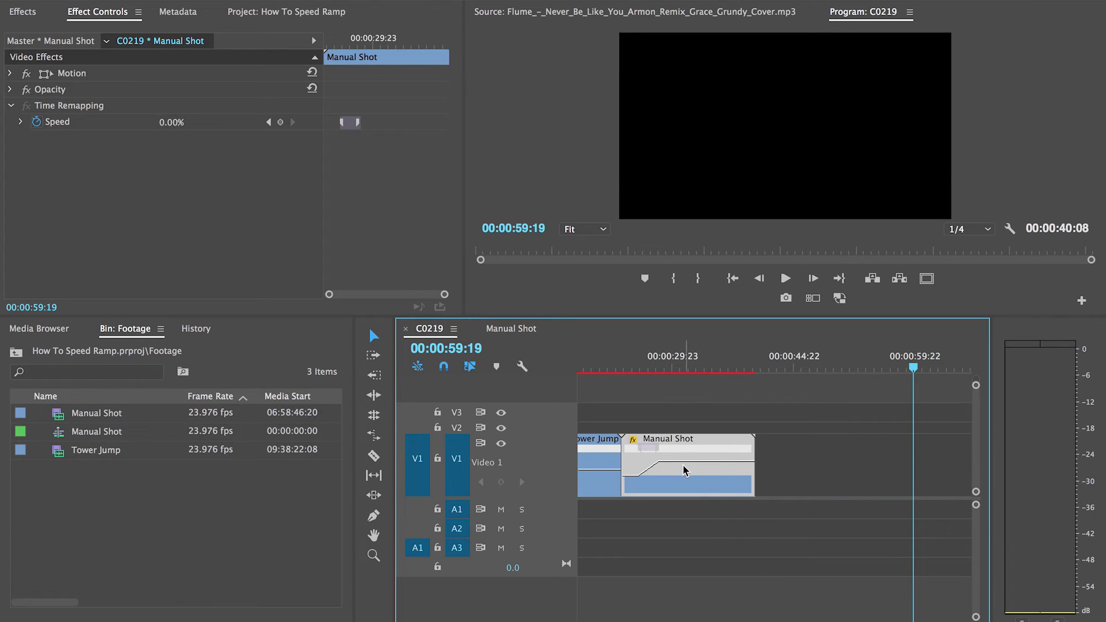
drag(680, 459, 680, 451)
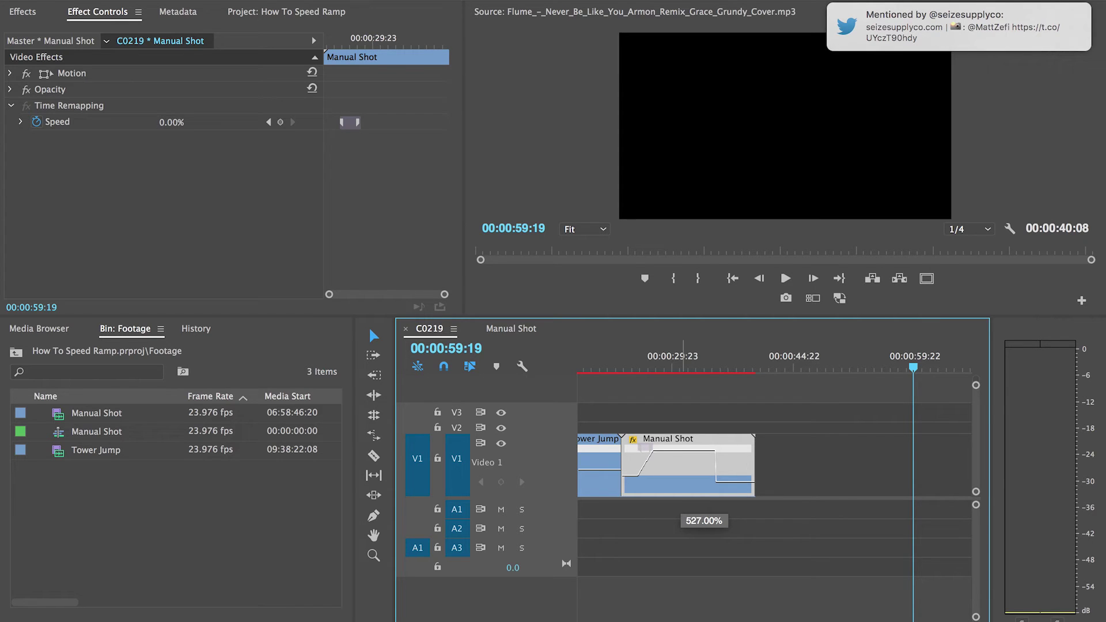
drag(680, 451, 680, 447)
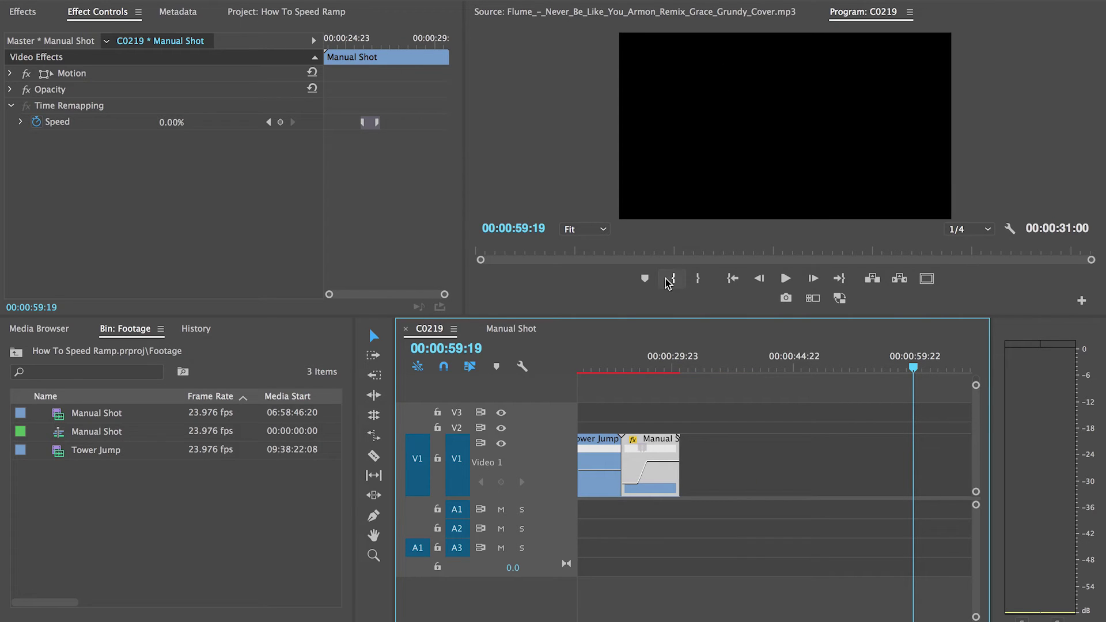
scroll(646, 473, up, 5)
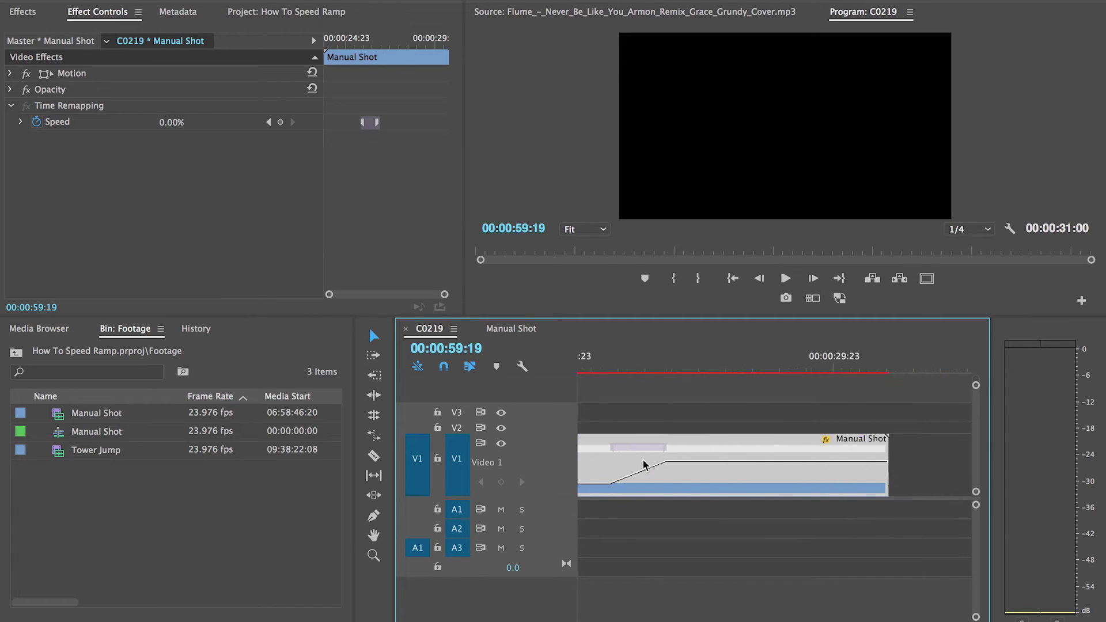
scroll(644, 465, down, 4)
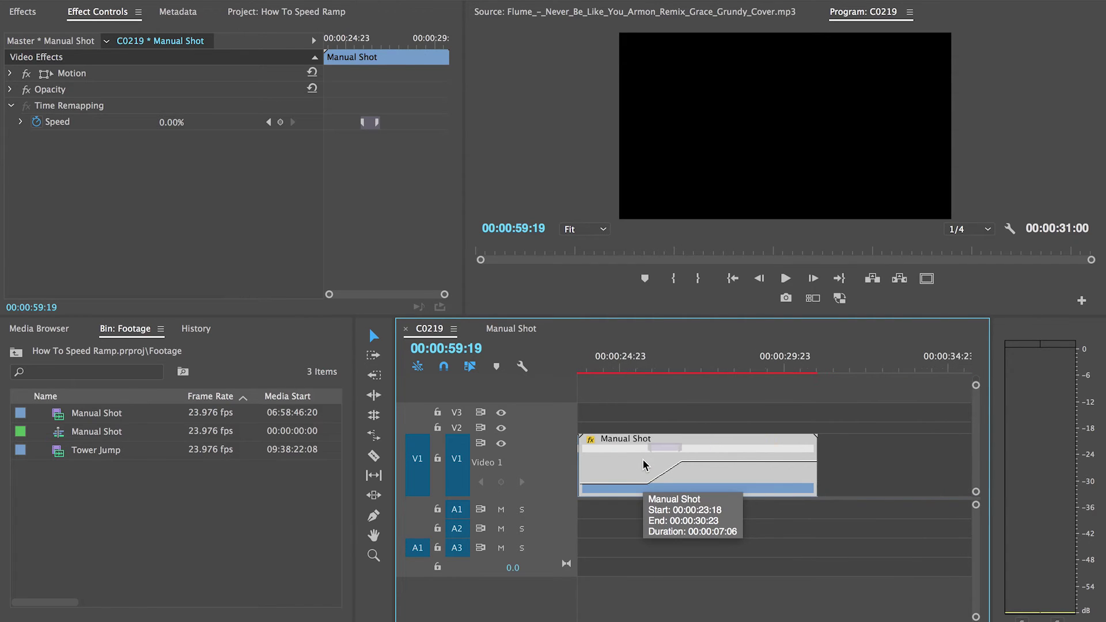
drag(715, 461, 715, 460)
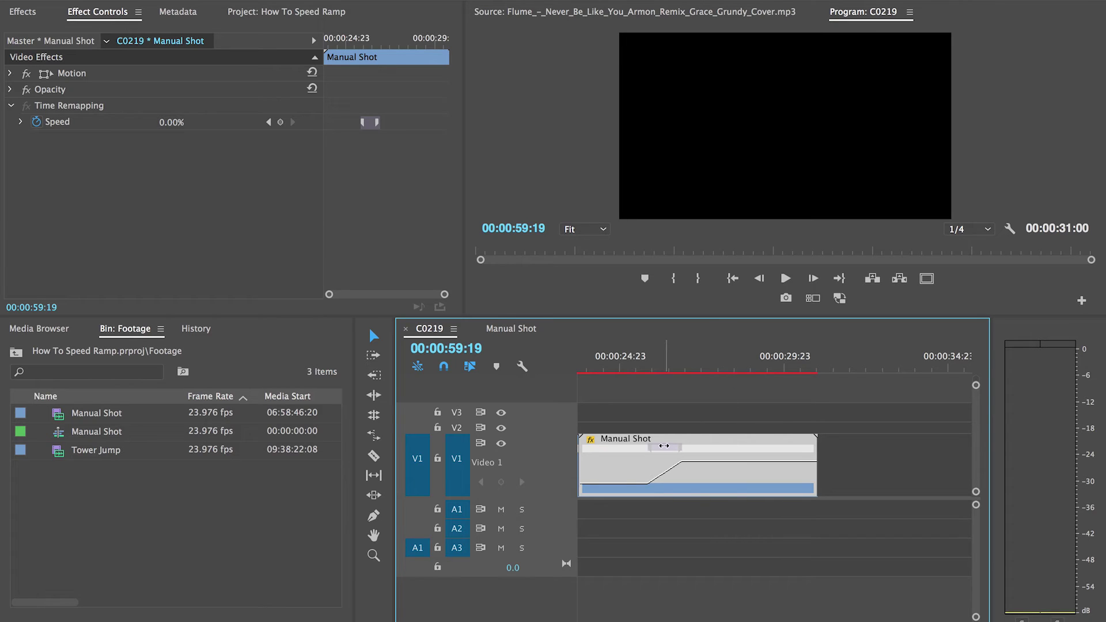
scroll(664, 446, up, 1)
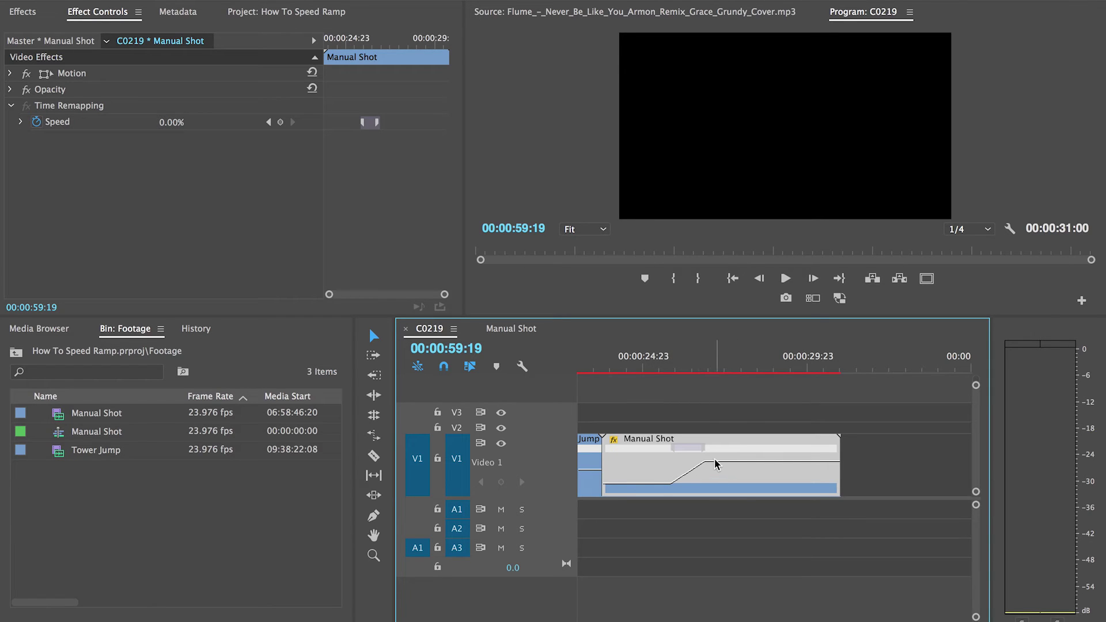
Step: Razor Manual Shot just after its ramp and open Speed/Duration for the 00:00:04:02 trailing piece
scroll(716, 465, down, 1)
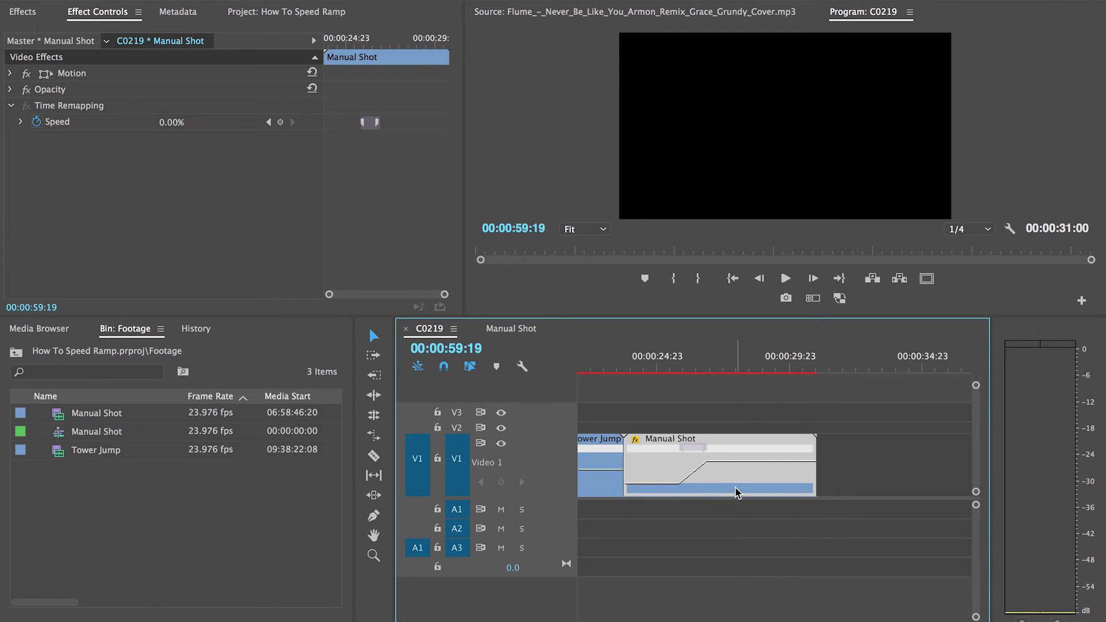
key(c)
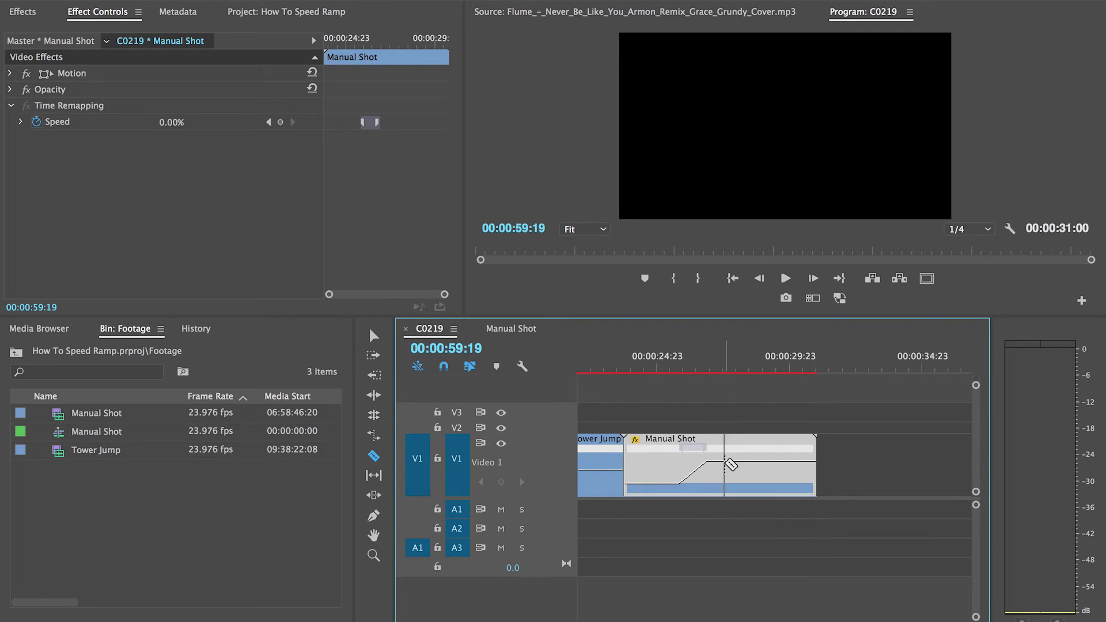
scroll(713, 461, up, 3)
scroll(715, 462, down, 2)
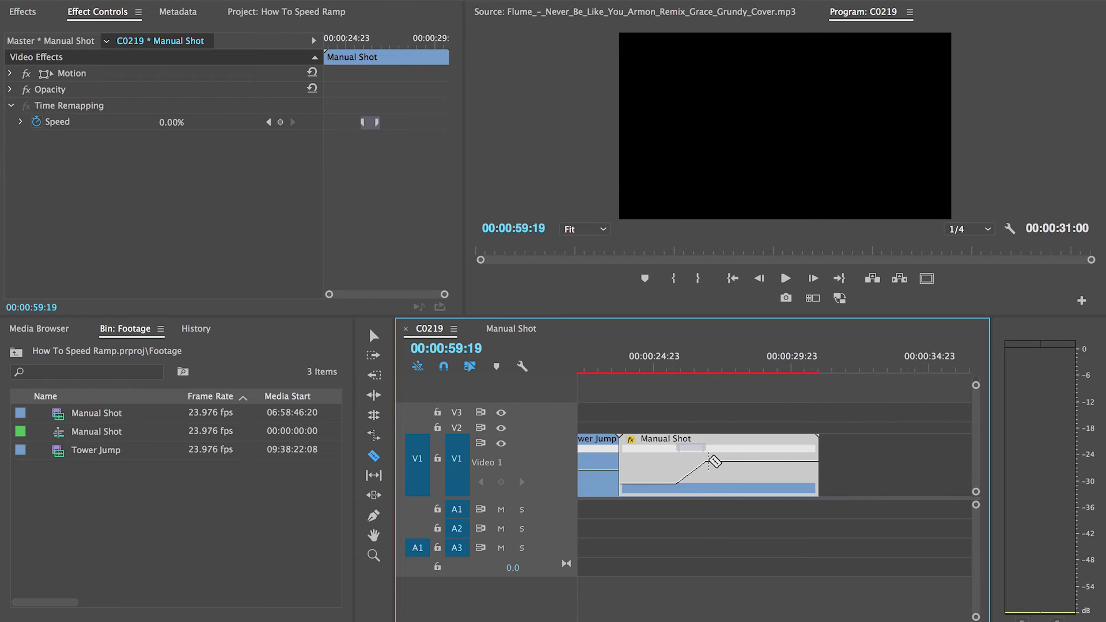
click(710, 461)
key(v)
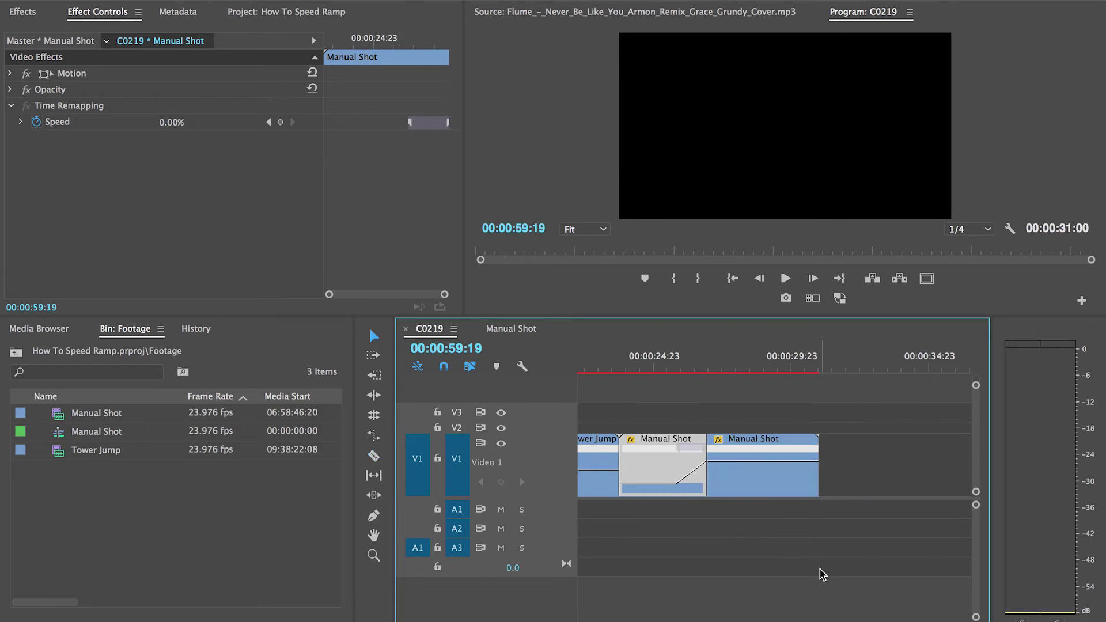
click(746, 484)
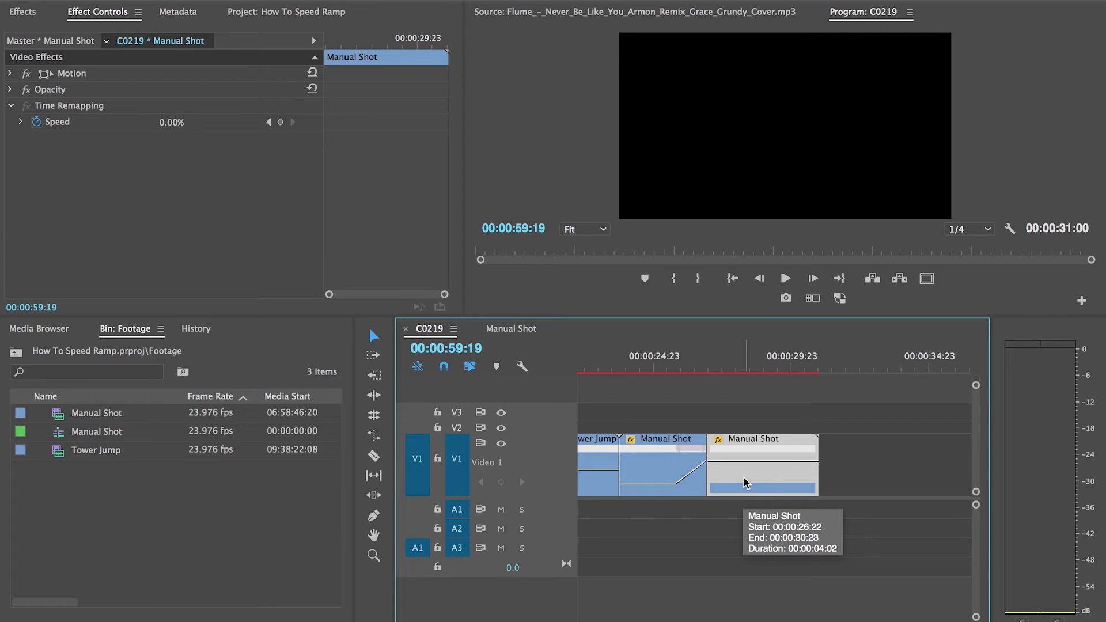
key(super+r)
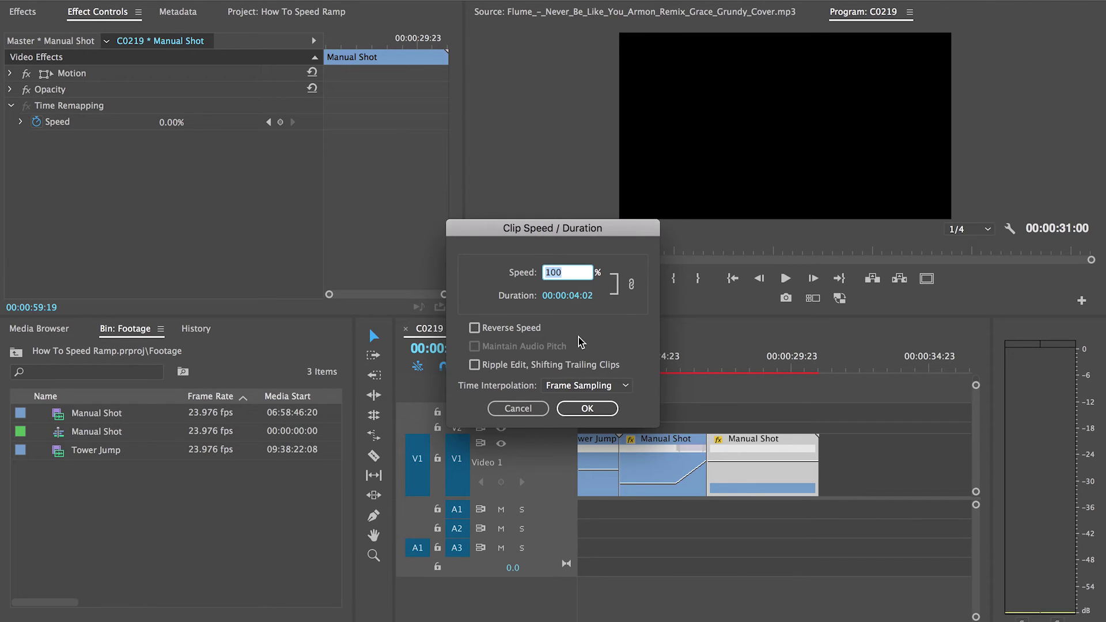
Step: Set the trailing Manual Shot piece to 200% speed, shortening it to 00:00:02:01
text(200)
key(Return)
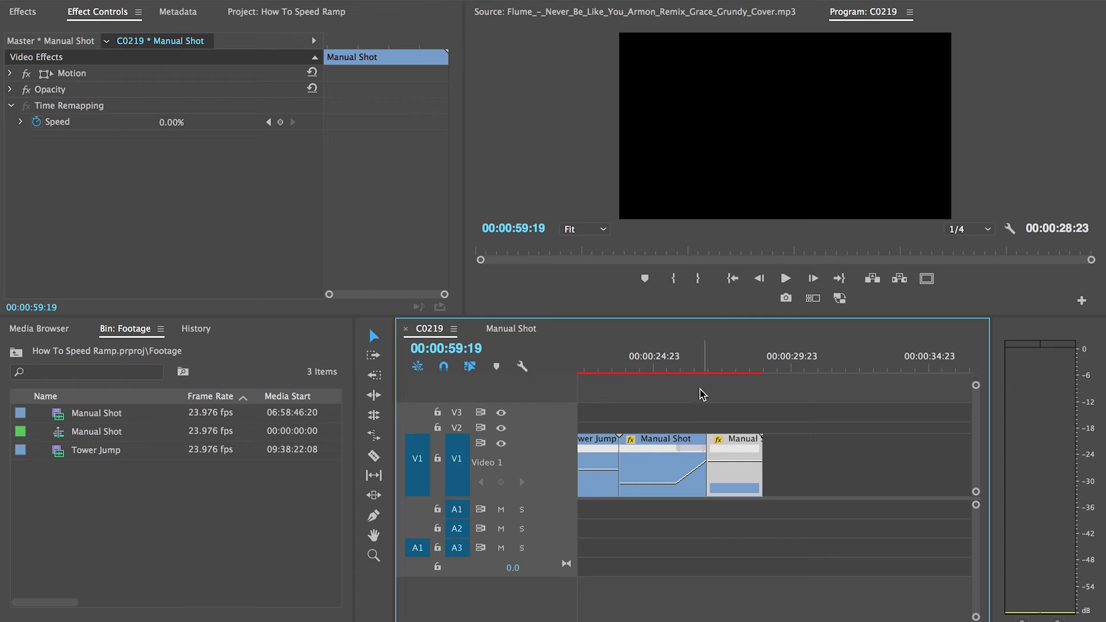
click(695, 369)
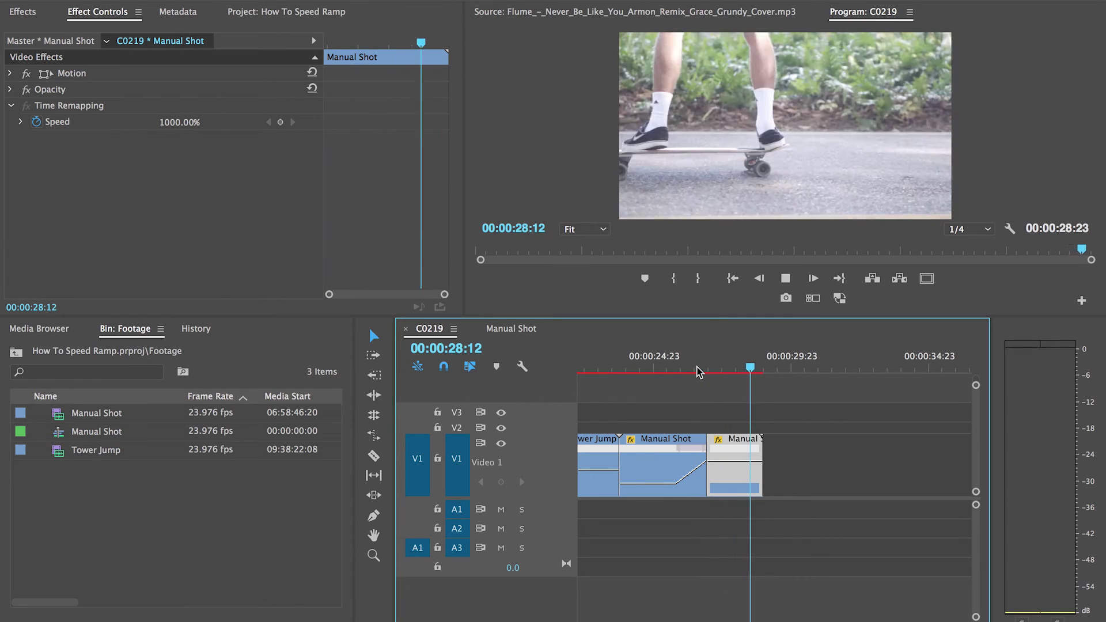
click(695, 369)
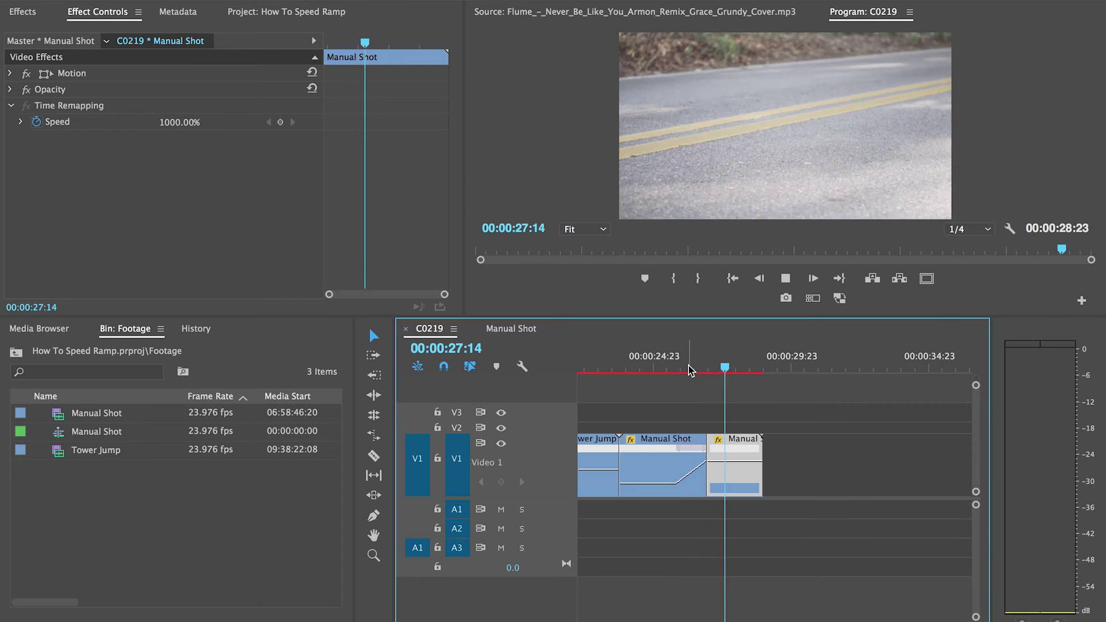
click(659, 367)
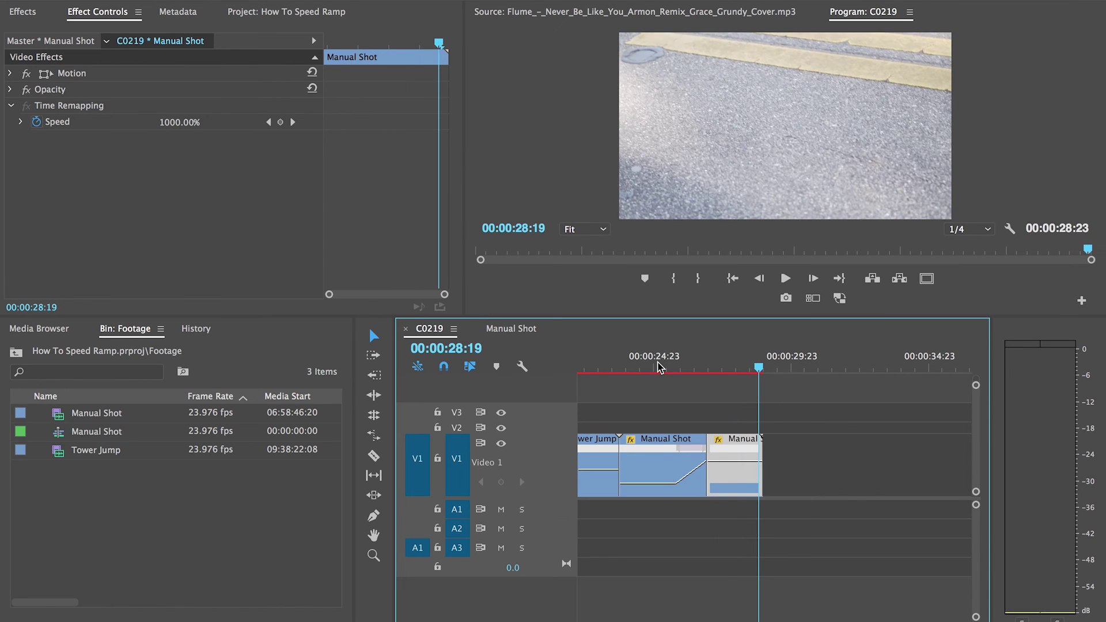
drag(727, 356, 742, 362)
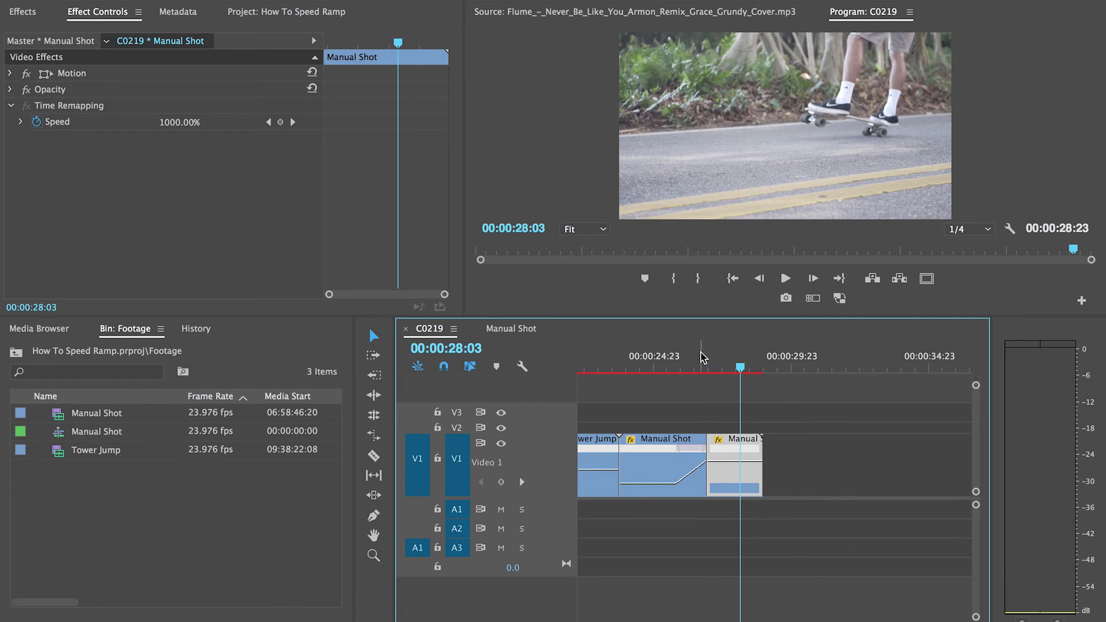
drag(707, 355, 745, 358)
key(equal)
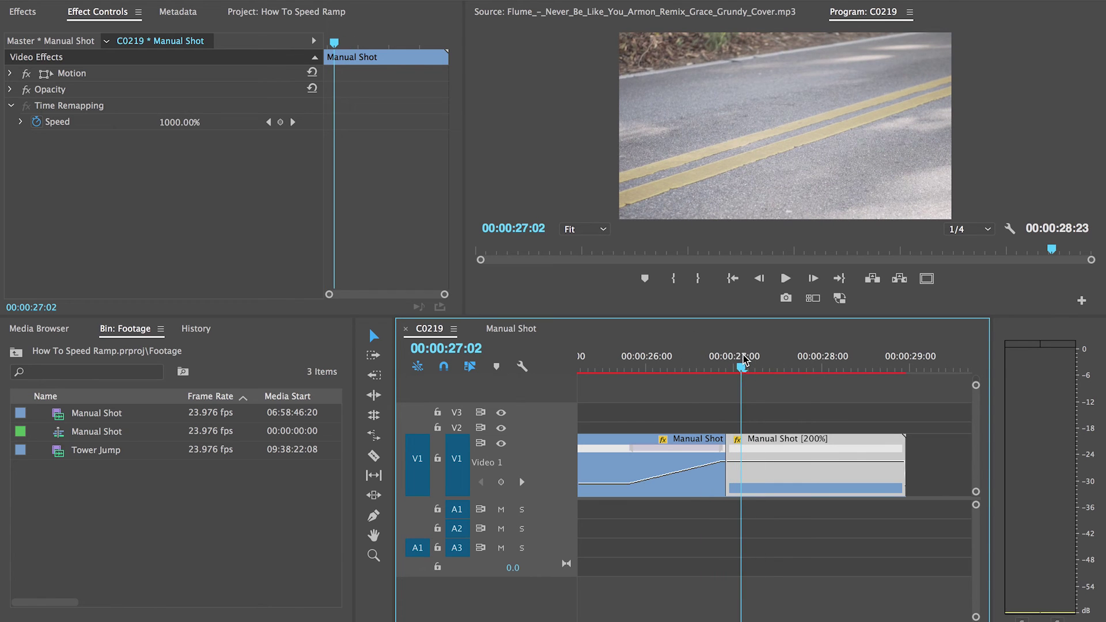
key(minus)
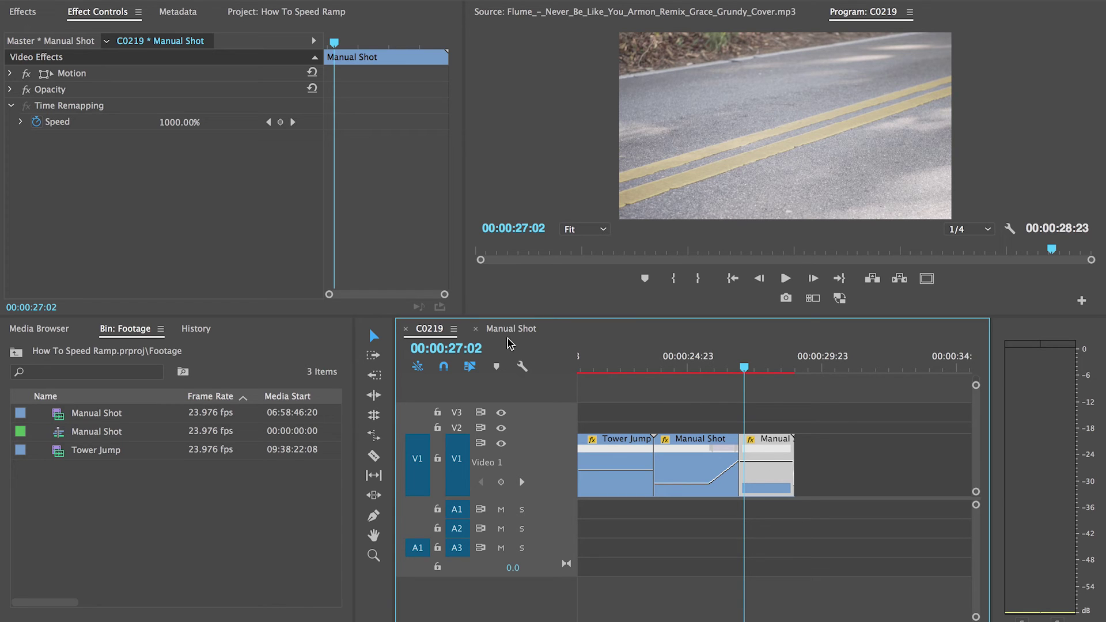
Step: Switch to the Manual Shot sequence, fit it in the timeline, and trim Tower Jump's start
click(529, 333)
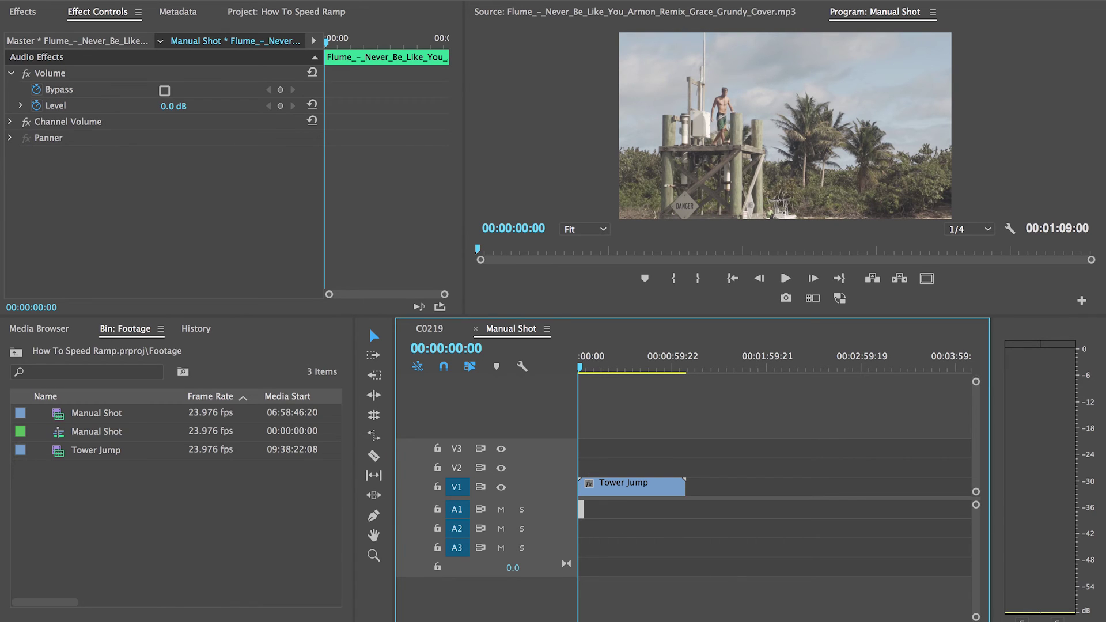
key(backslash)
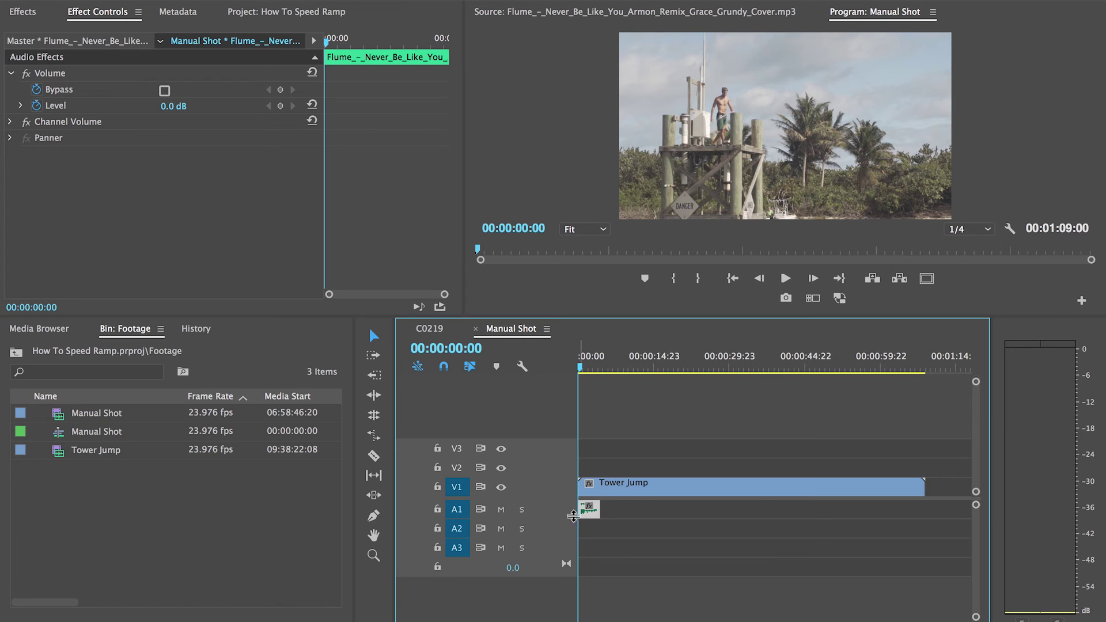
mouse_move(587, 489)
mouse_down()
mouse_move(752, 488)
mouse_move(608, 492)
mouse_up()
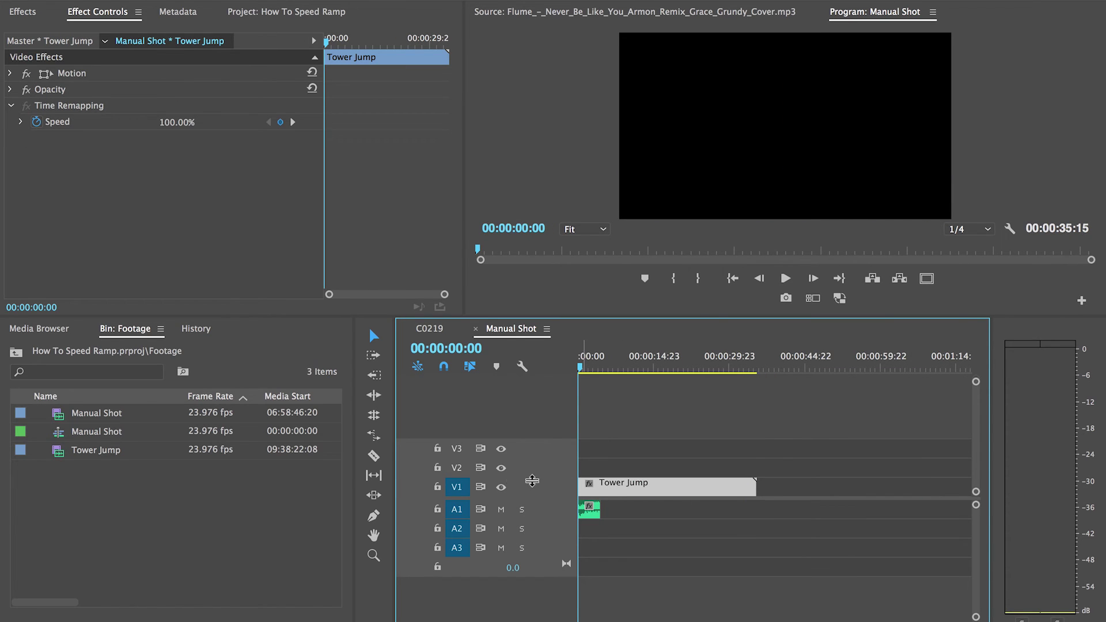
Step: Enlarge the V1 track and show Tower Jump's Time Remapping > Speed keyframes
drag(532, 479, 530, 429)
right_click(622, 467)
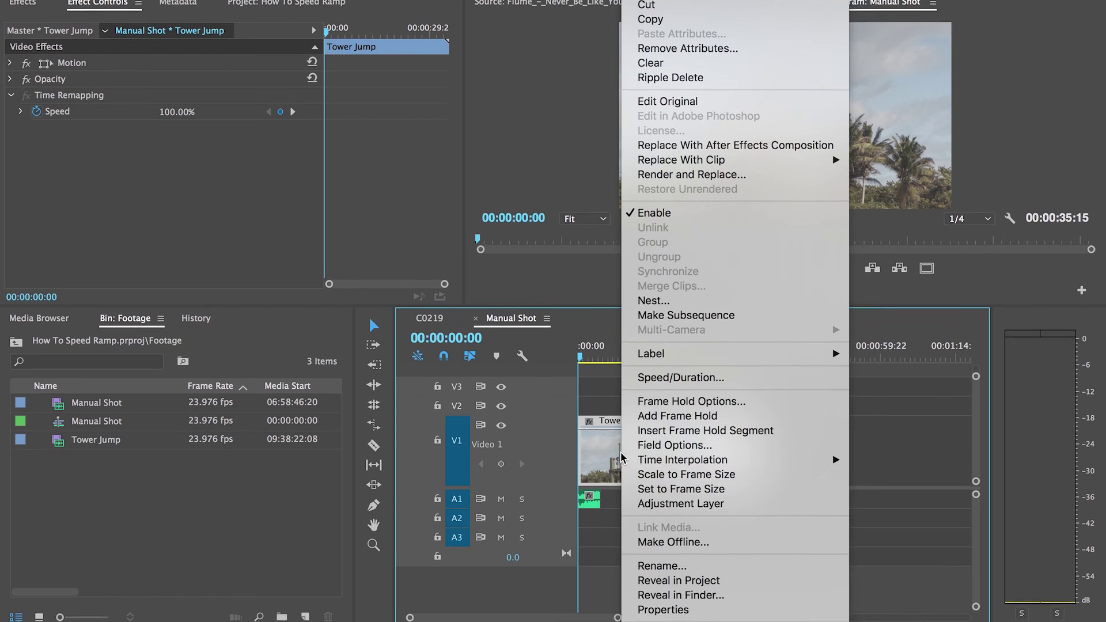
mouse_move(673, 621)
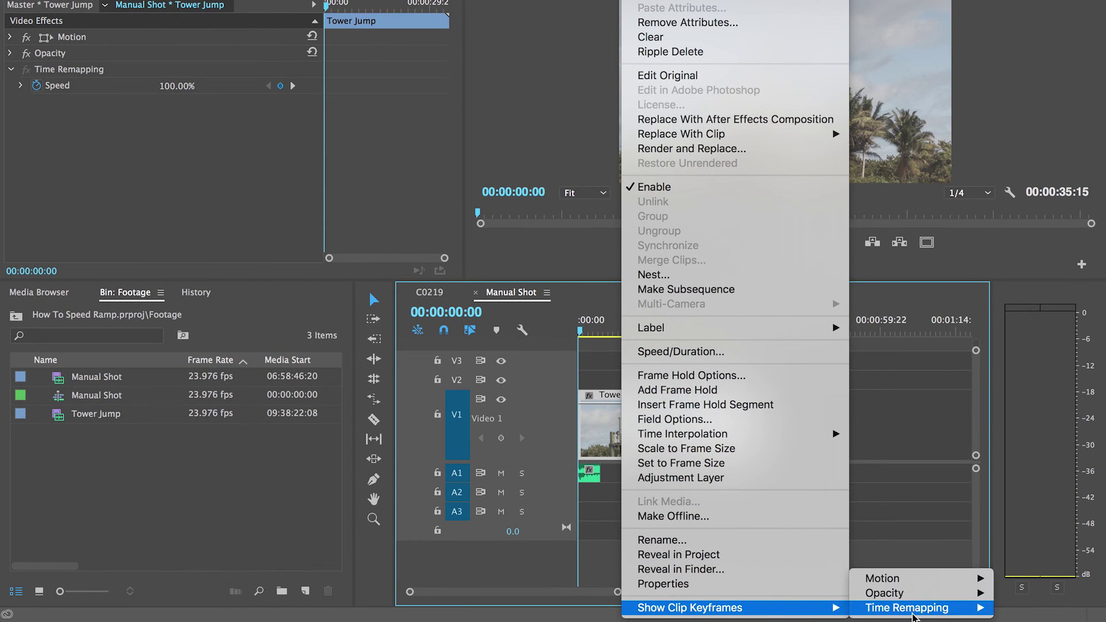
mouse_move(954, 615)
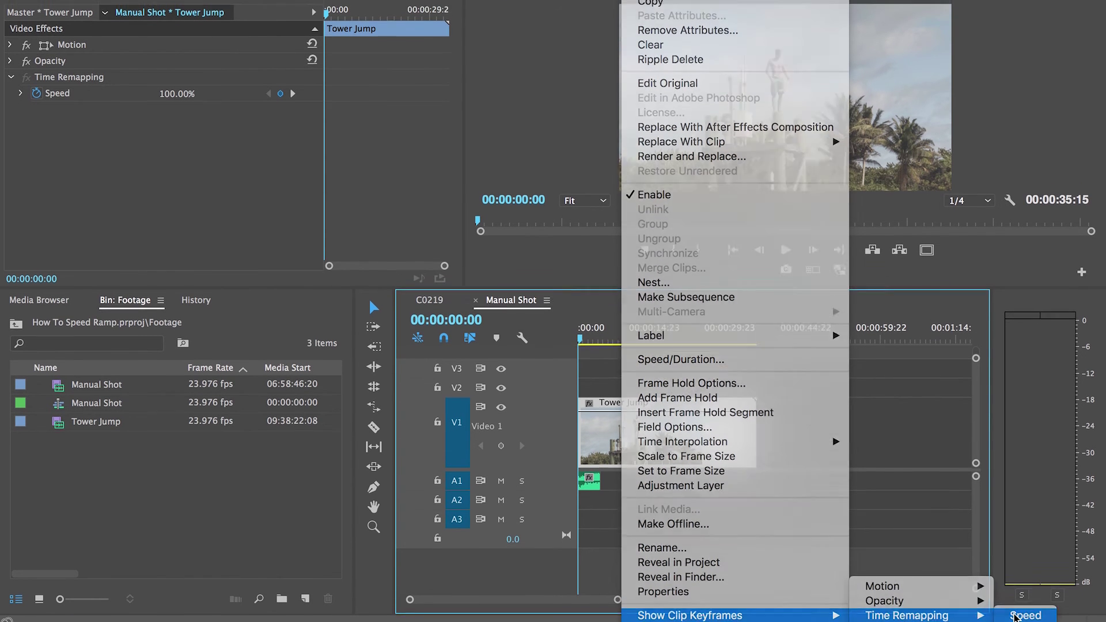
click(1025, 616)
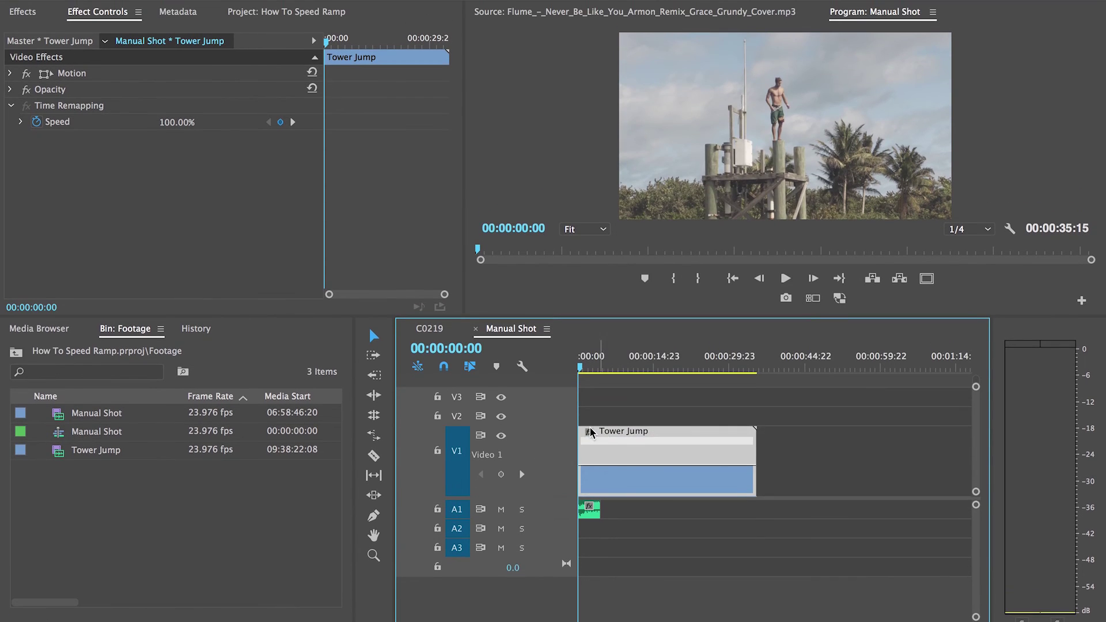
Step: Zoom in, scrub to find the jump, and move the music clip later to about 00:00:23
key(=)
key(=)
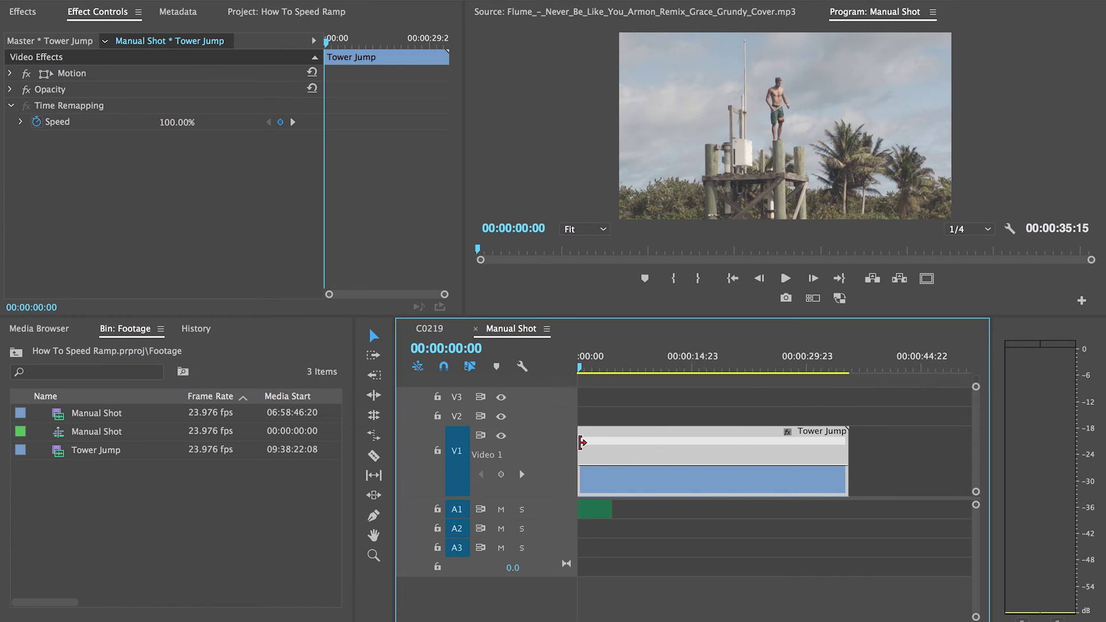
drag(635, 369, 790, 372)
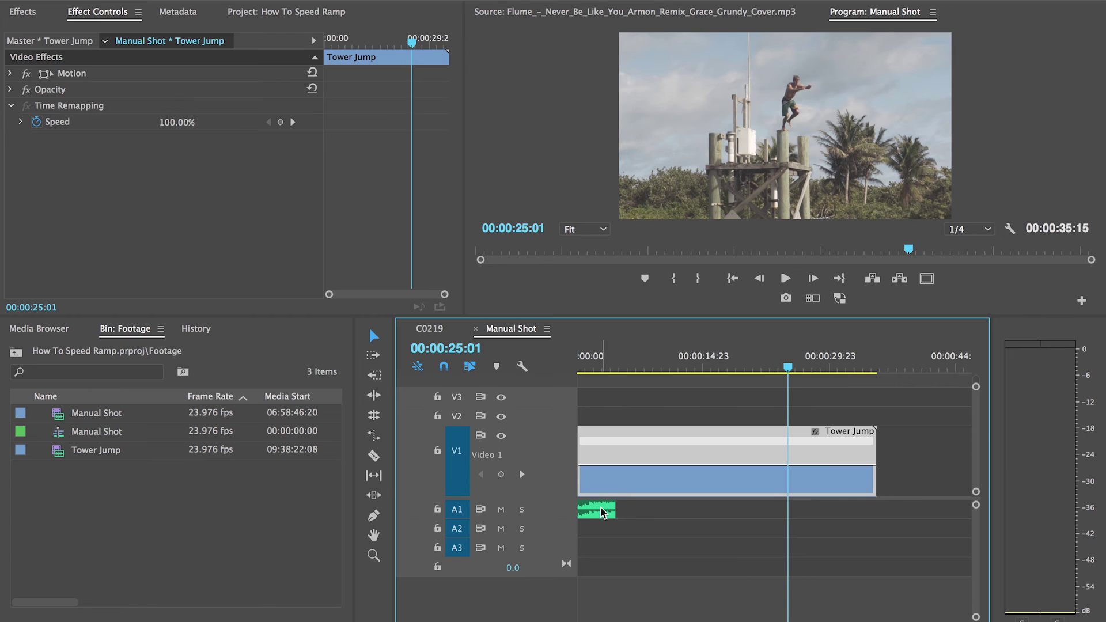
drag(601, 509, 796, 507)
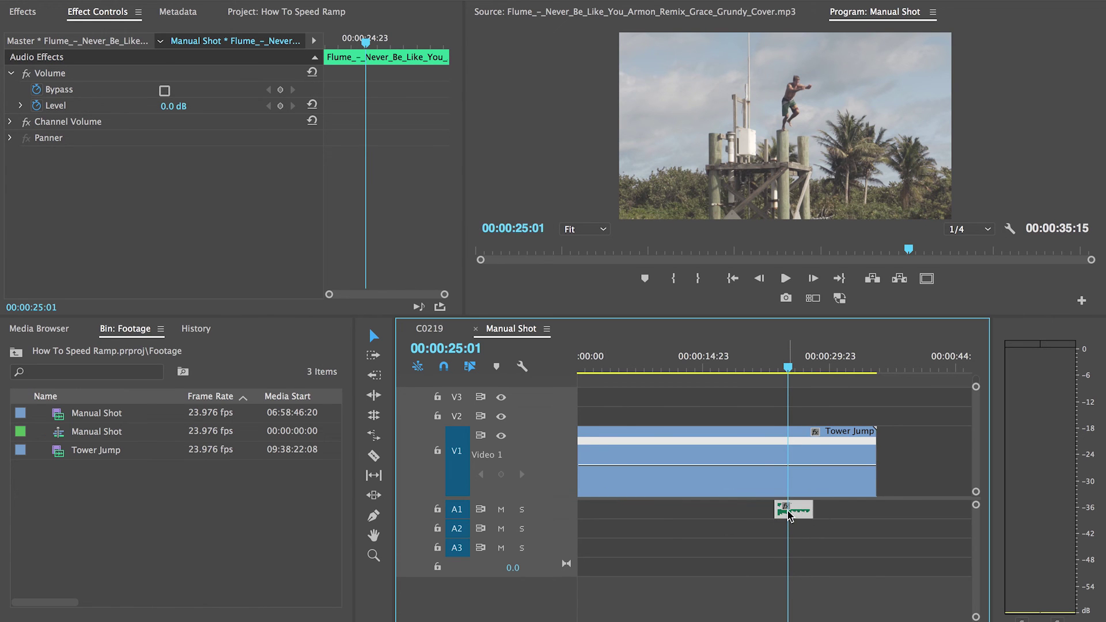
Step: Preview around the jump, park the playhead at 00:00:24:21, and nudge the music clip slightly later
key(=)
key(=)
key(=)
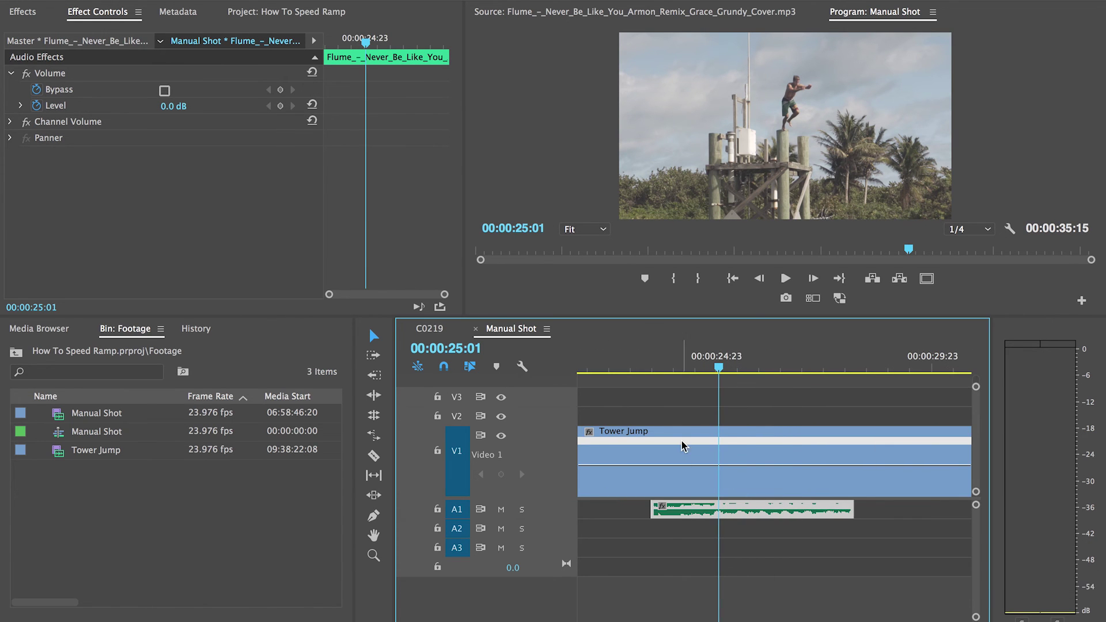
click(691, 360)
key(space)
key(space)
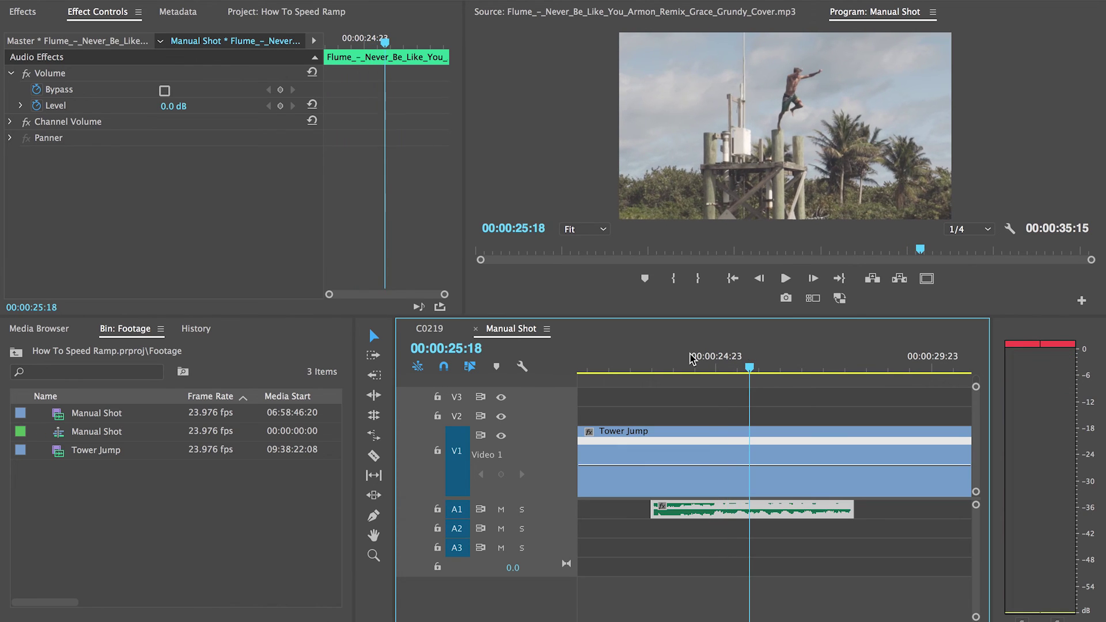
drag(671, 363, 690, 366)
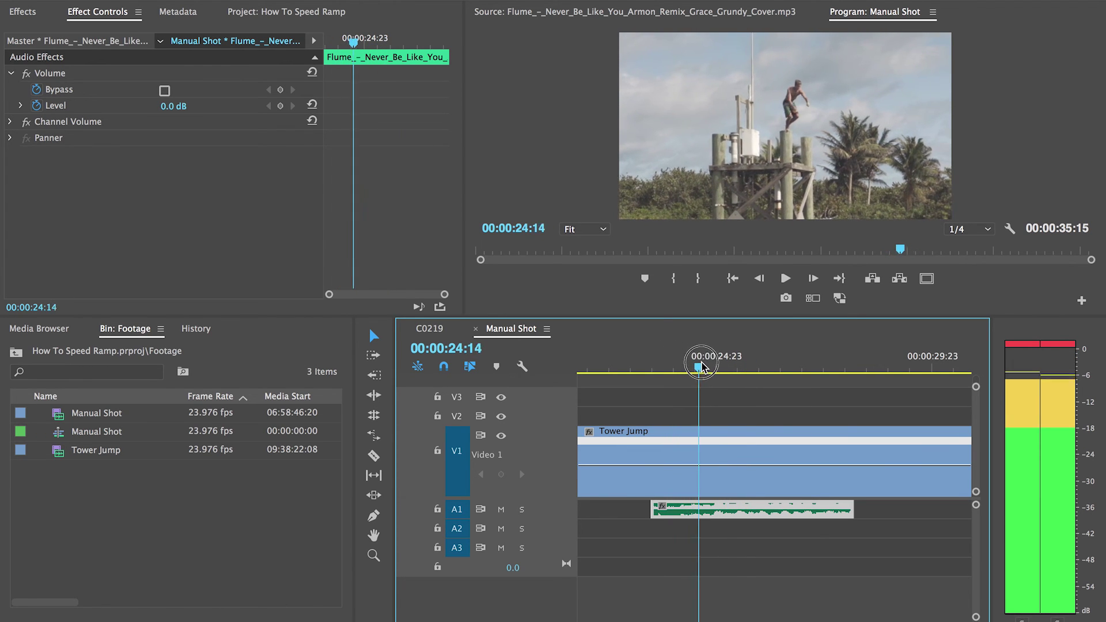
drag(702, 366, 712, 367)
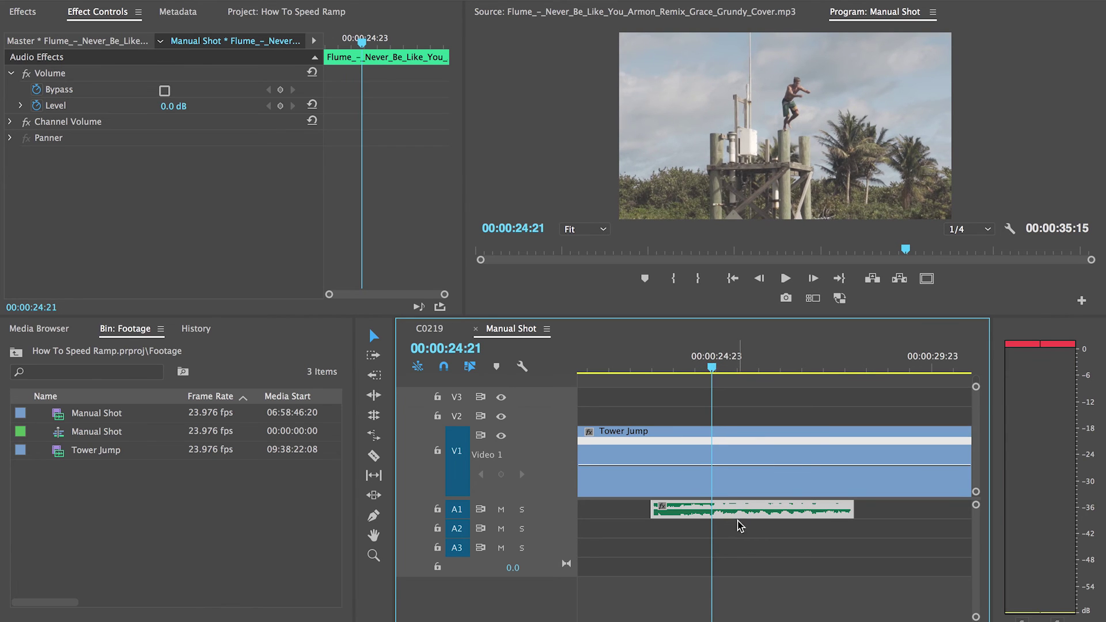
drag(728, 510, 743, 510)
Step: Add a speed keyframe on Tower Jump at 00:00:24:21 and raise the opening section to roughly 500%
click(661, 429)
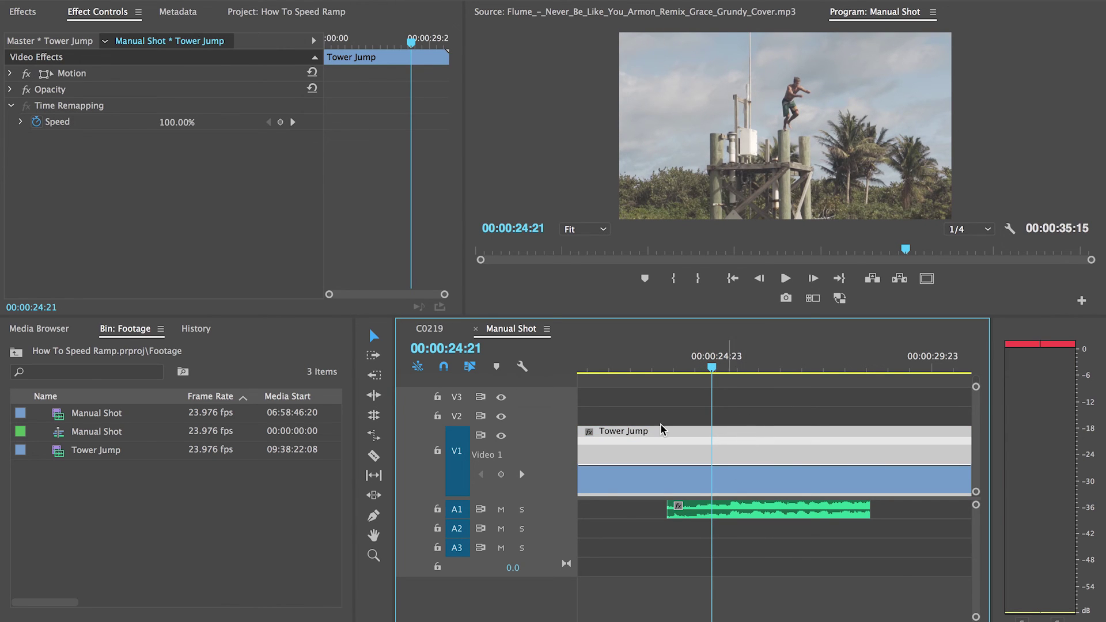
click(502, 474)
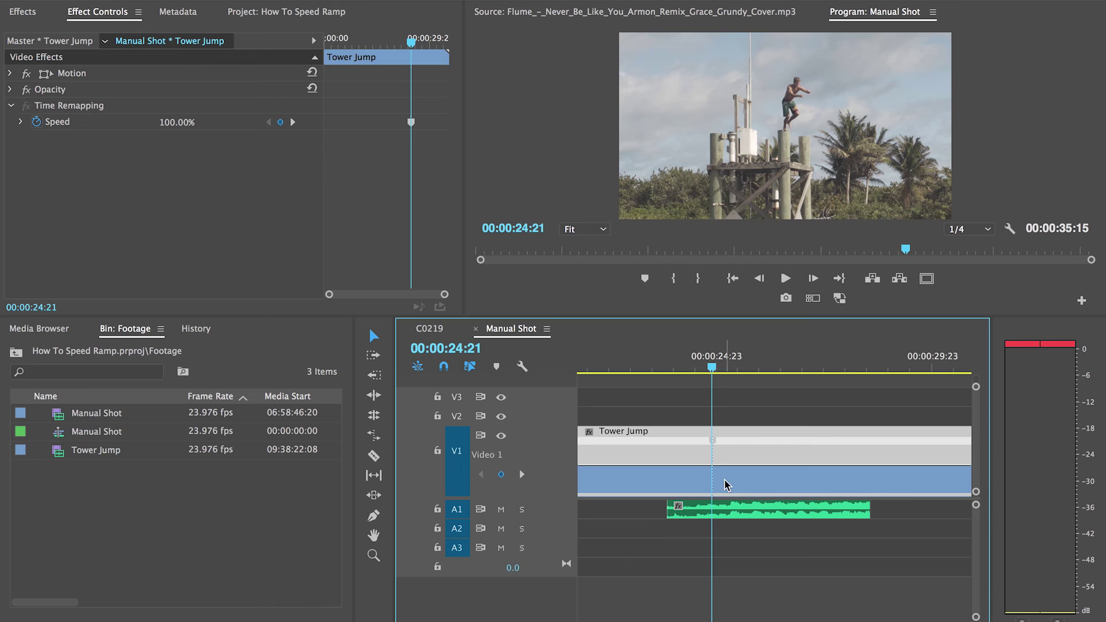
drag(701, 469, 712, 438)
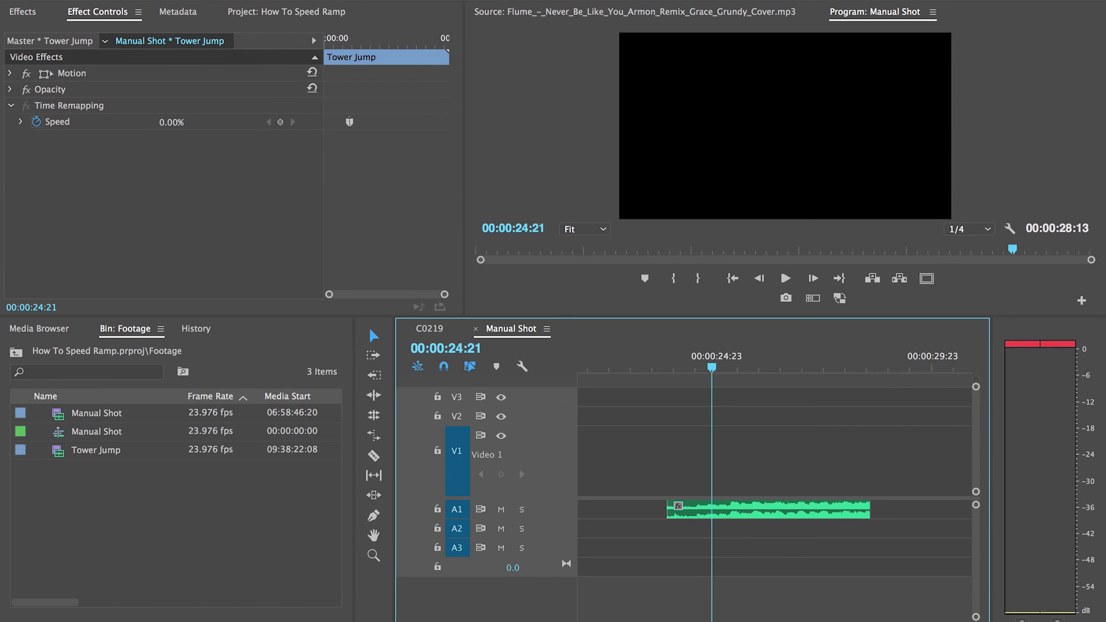
key(ctrl+z)
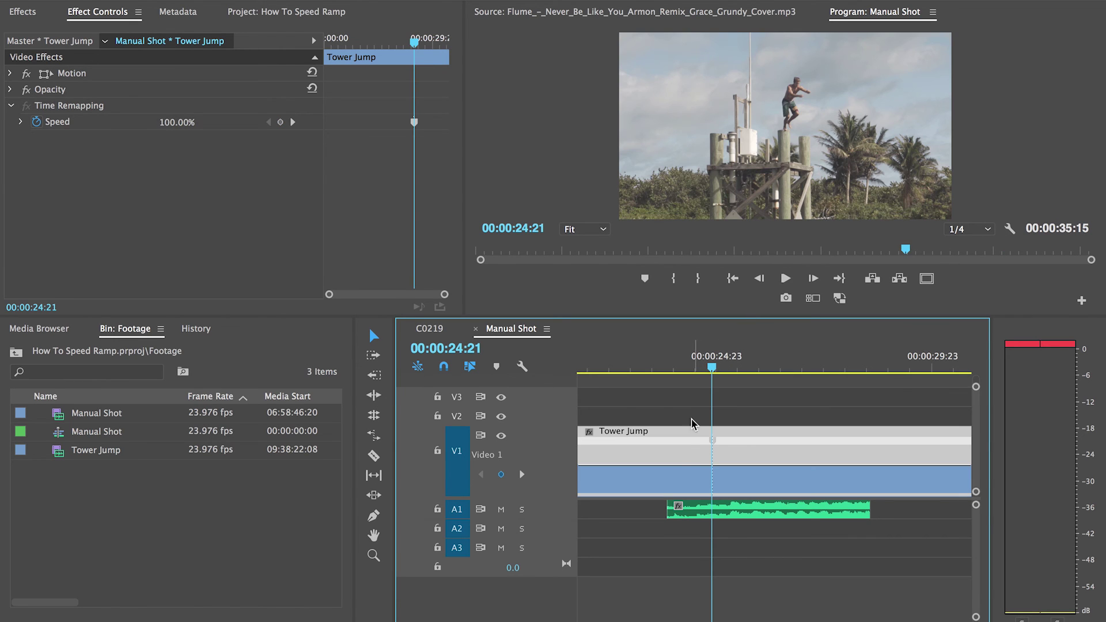
drag(680, 467, 680, 476)
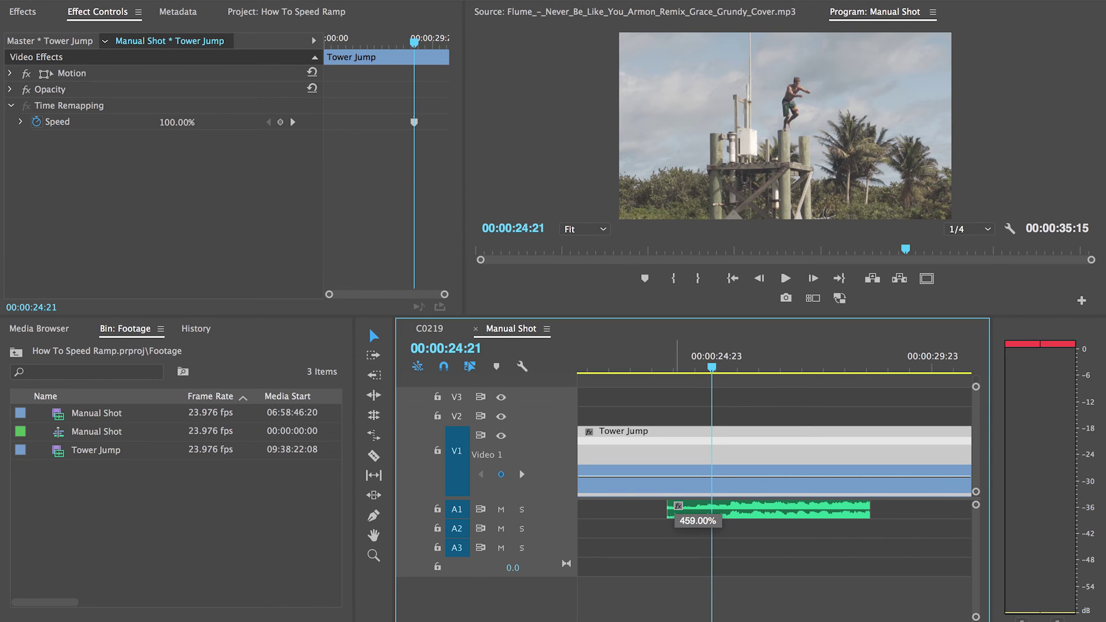
drag(680, 477, 710, 242)
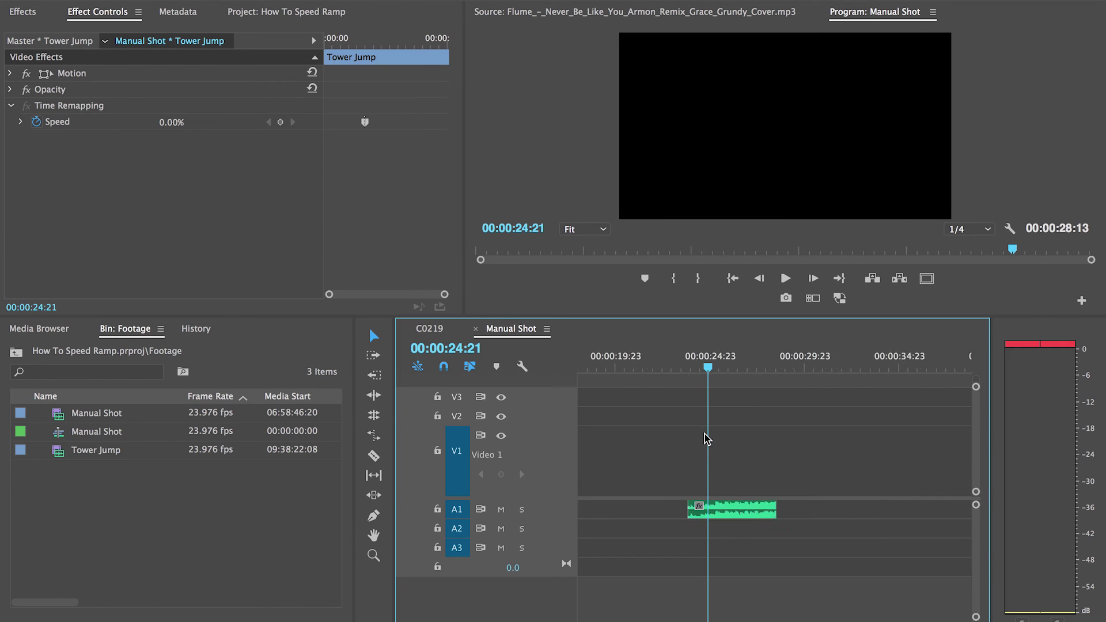
key(minus)
Step: Move the music clip earlier to the ramp and set the sped-up section to 300%
drag(749, 510, 602, 510)
scroll(602, 508, up, 3)
scroll(601, 508, up, 1)
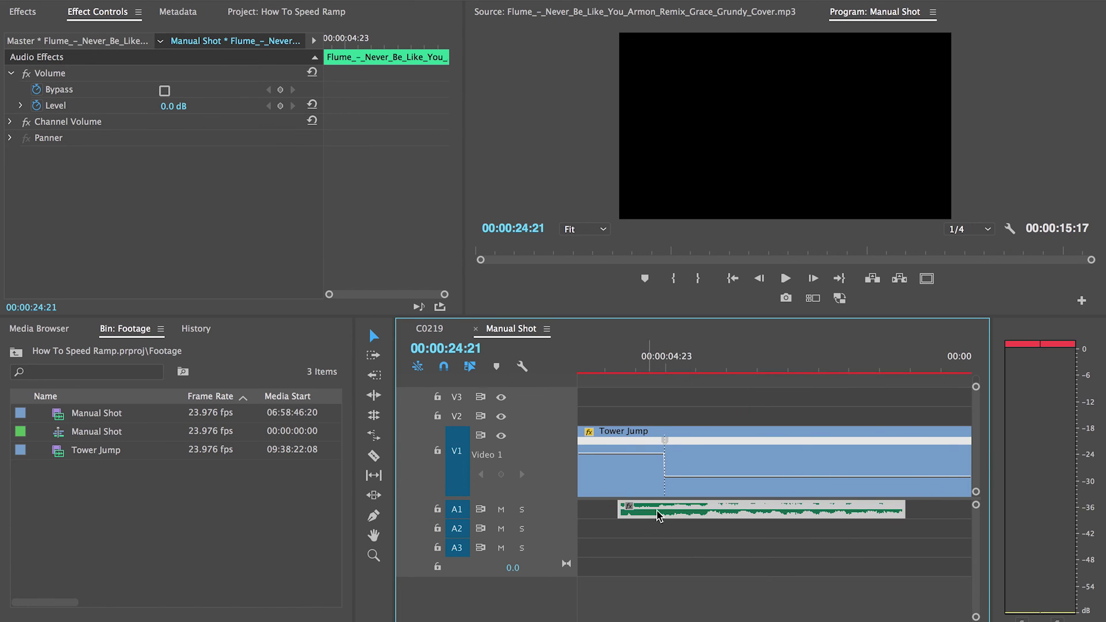
drag(668, 441, 677, 441)
drag(730, 511, 704, 507)
Step: Scrub and play through the speed change near 4 seconds, ending at 00:00:03:15
click(643, 348)
drag(643, 348, 624, 364)
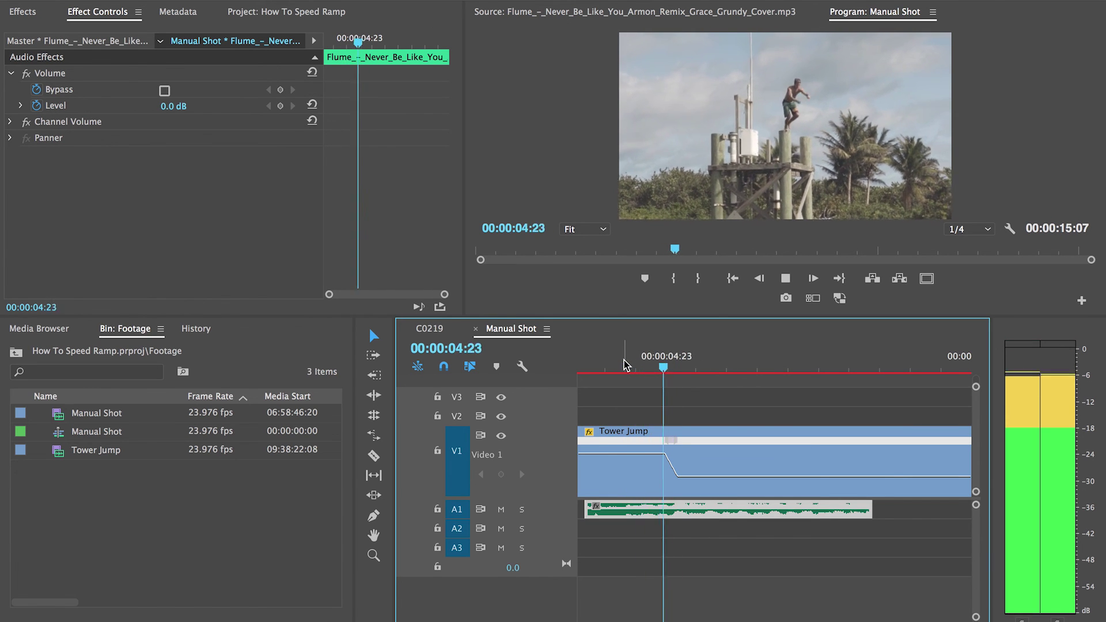
key(space)
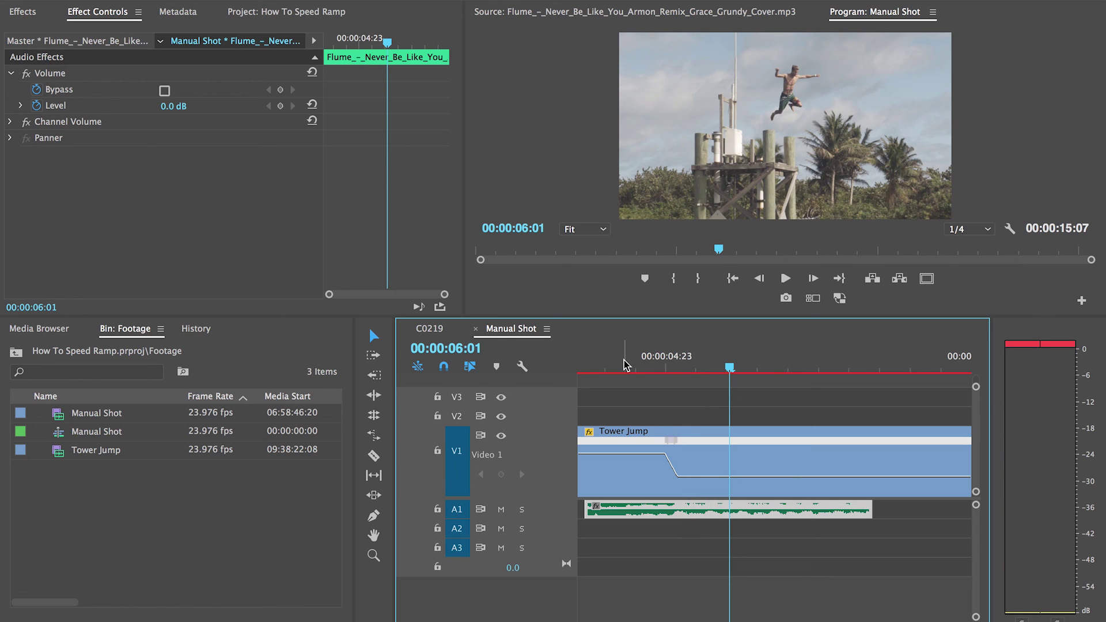
key(minus)
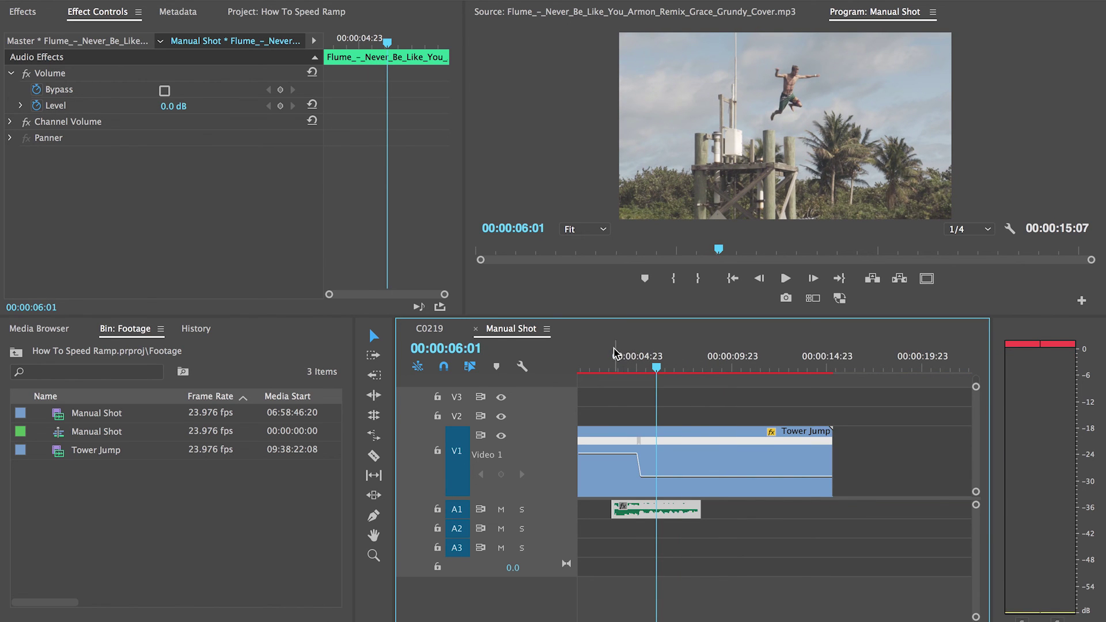
click(613, 352)
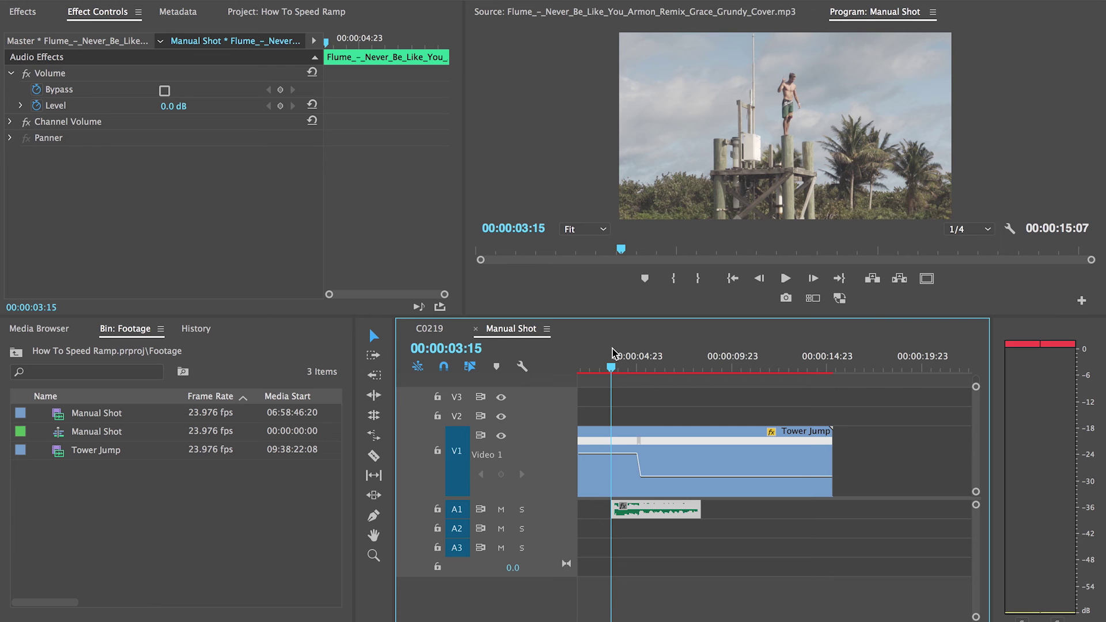
key(space)
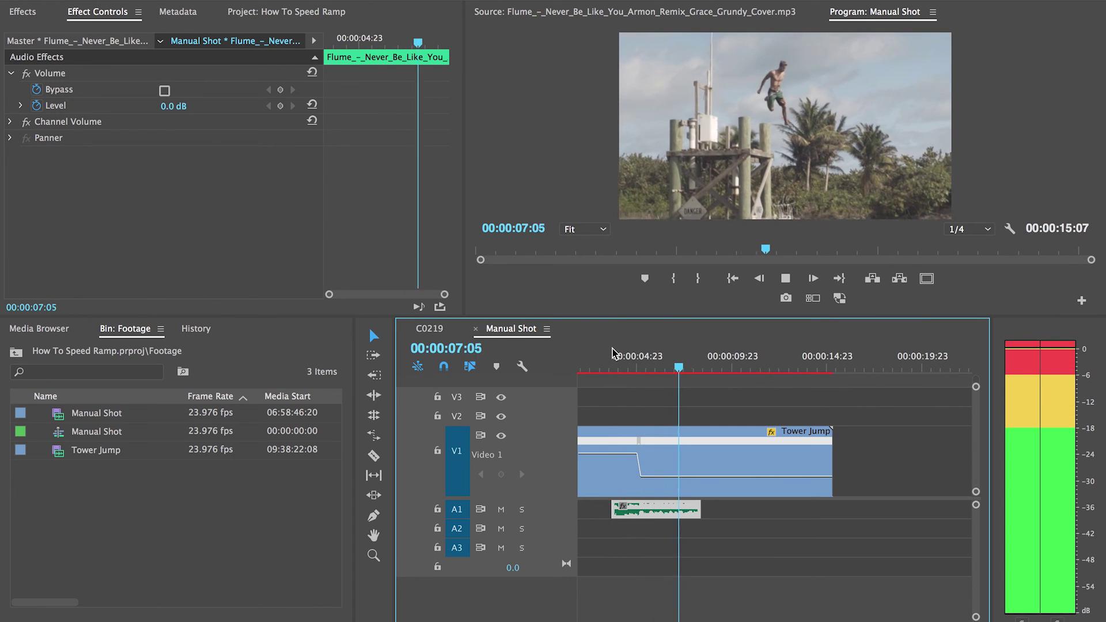
key(space)
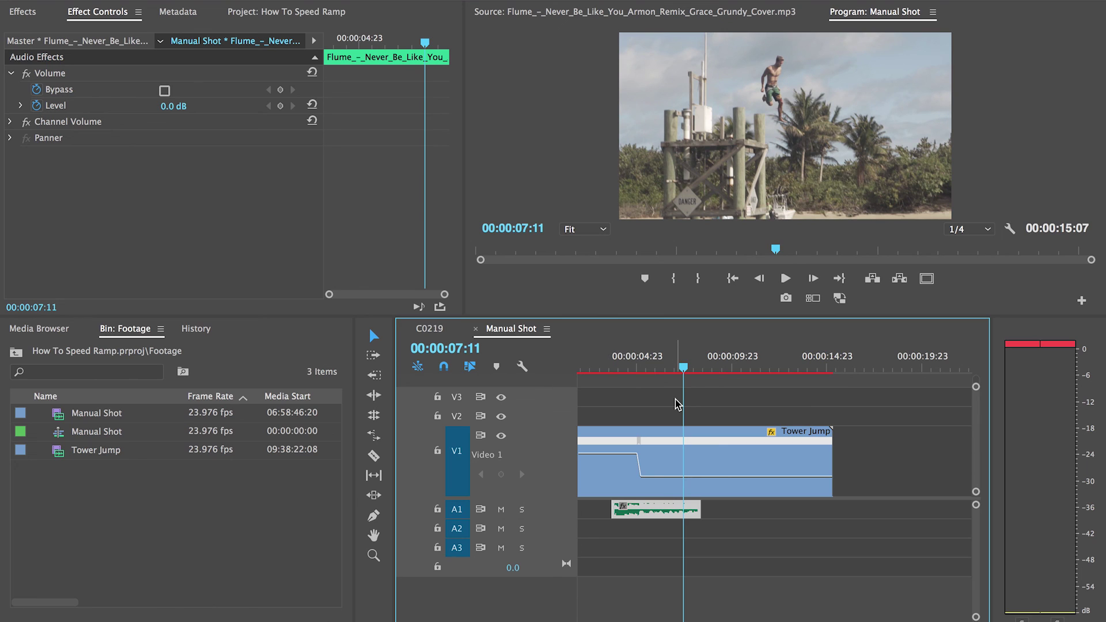